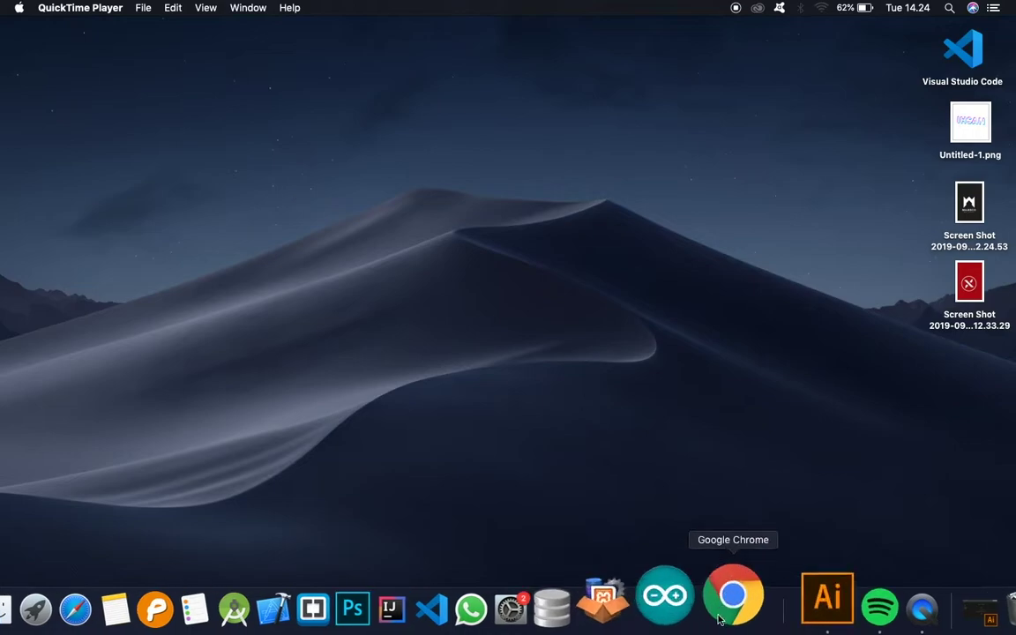
Switch to Illustrator and create a new 200 x 200 px document with one artboard.
left_click(785, 606)
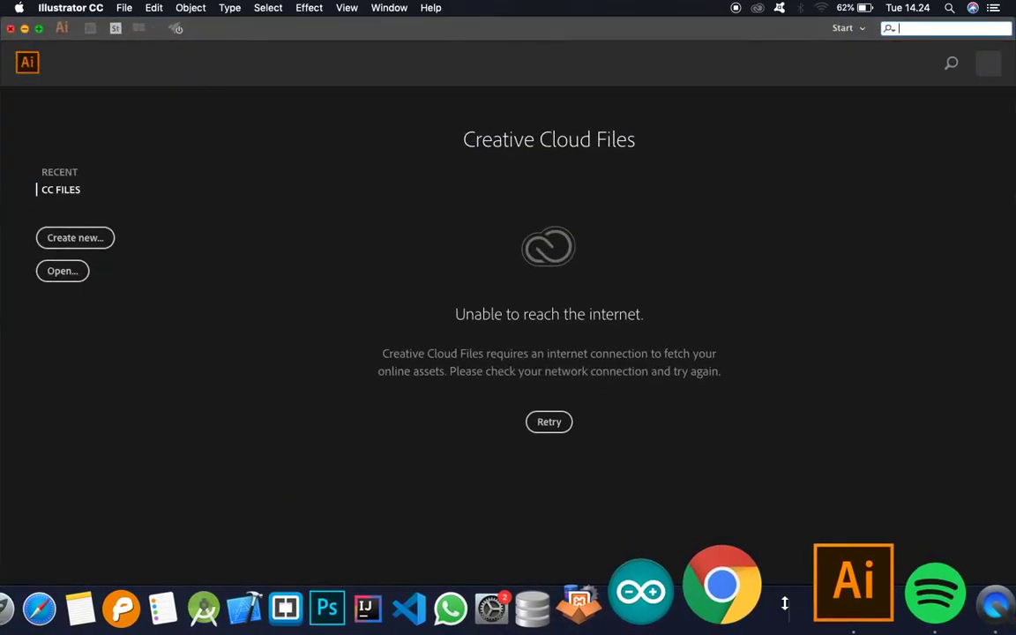
left_click(97, 239)
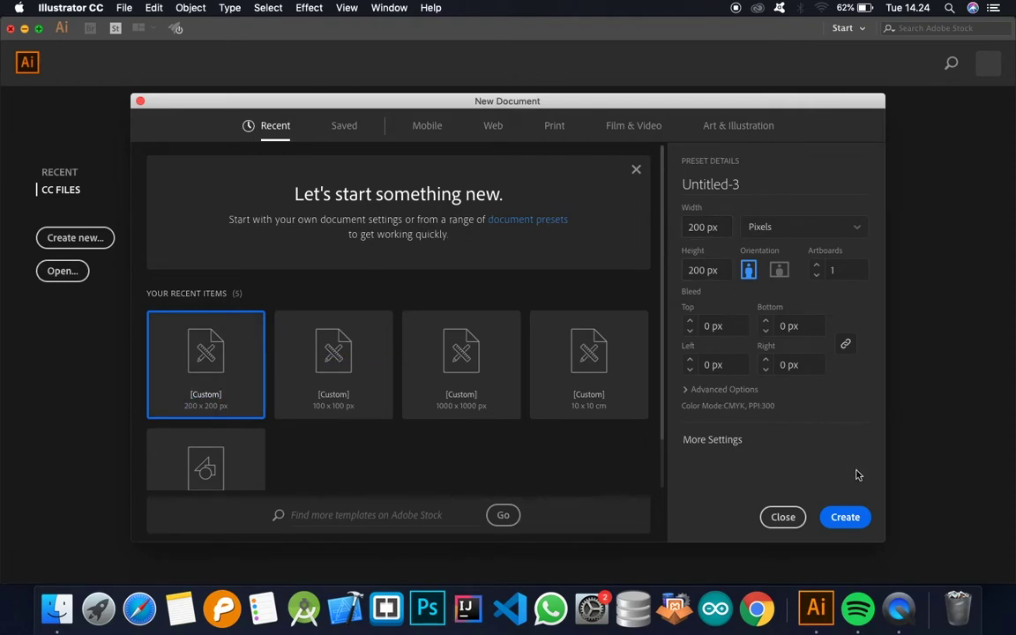
left_click(846, 519)
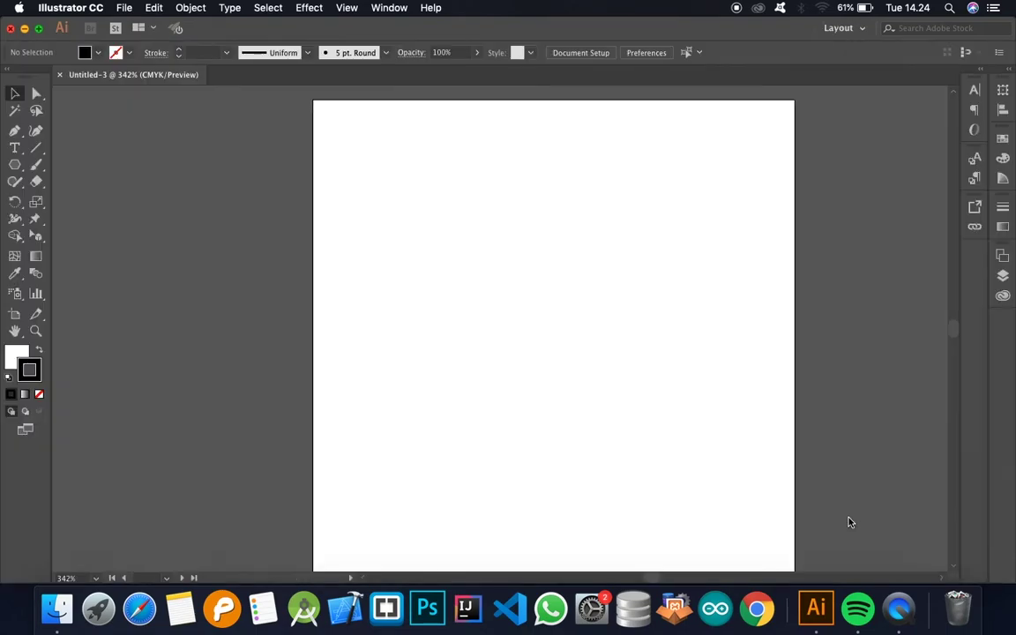
Draw a three-sided polygon with a 75 px radius in the upper part of the artboard.
left_click(16, 168)
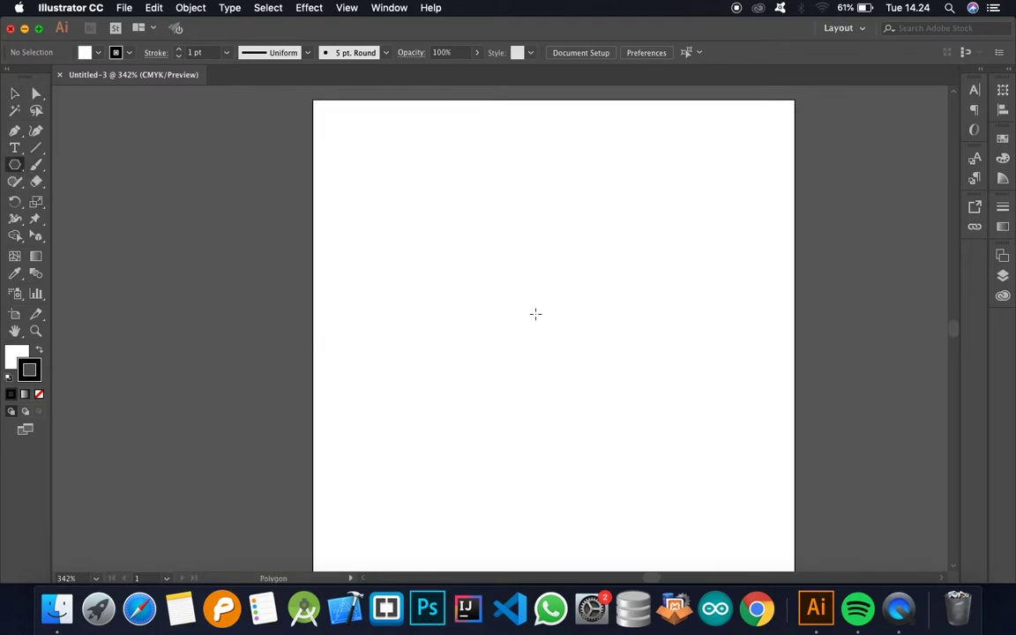
left_click(501, 299)
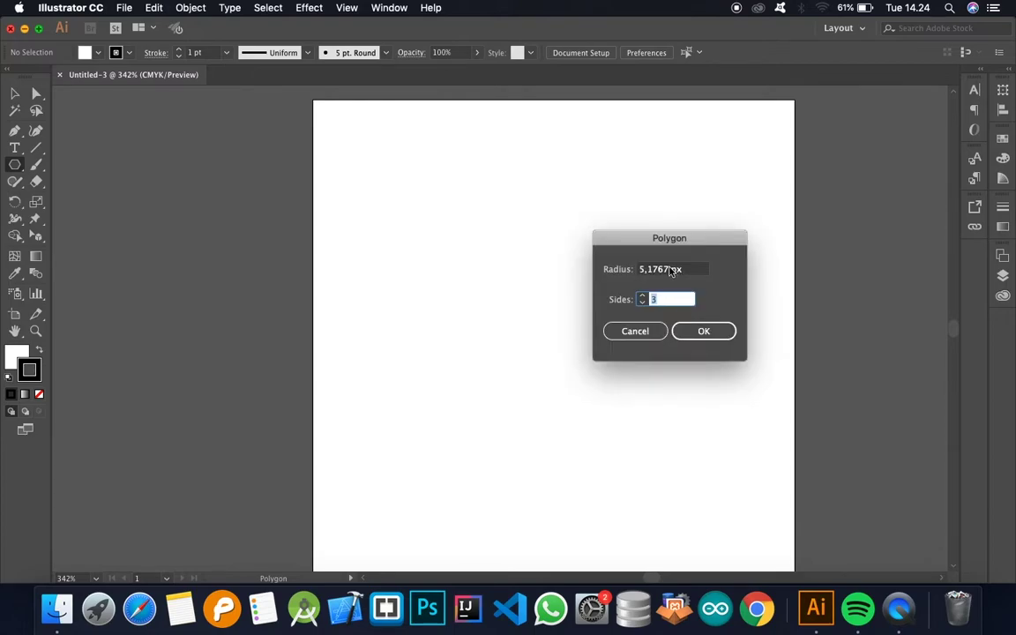
left_click(670, 270)
left_click_drag(670, 268, 630, 267)
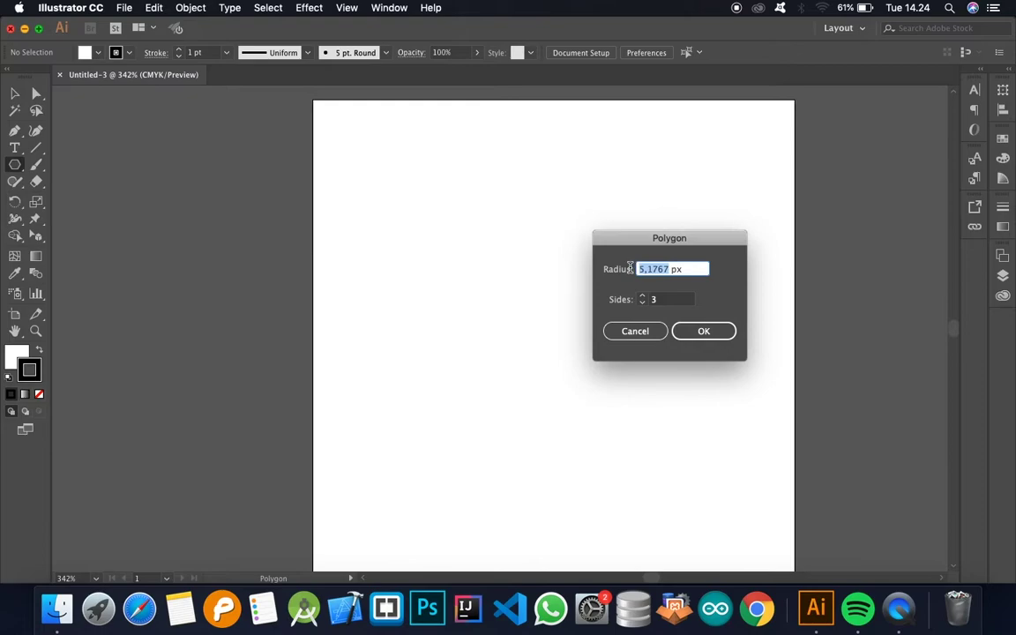
type("75")
key("Return")
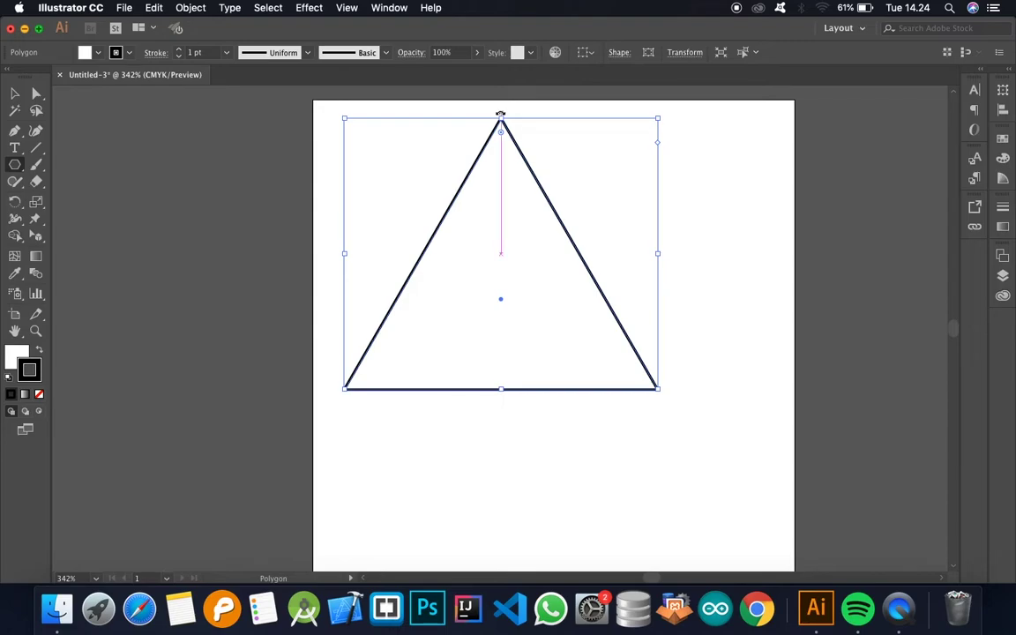
Rotate the triangle to point straight down and move it closer to the artboard's centre.
left_click_drag(500, 114, 501, 403)
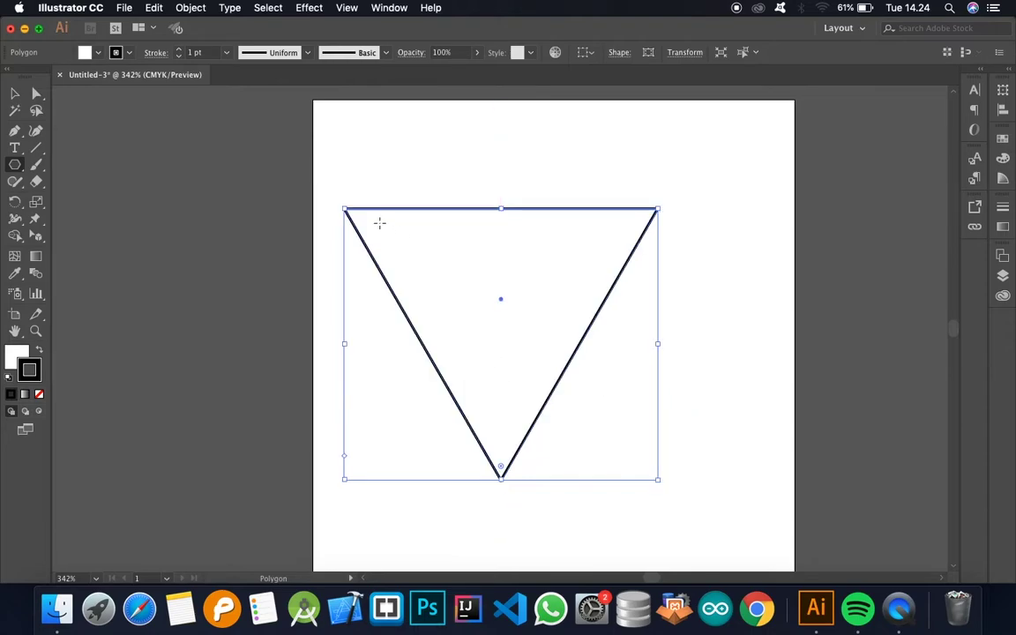
key("v")
left_click_drag(472, 273, 508, 291)
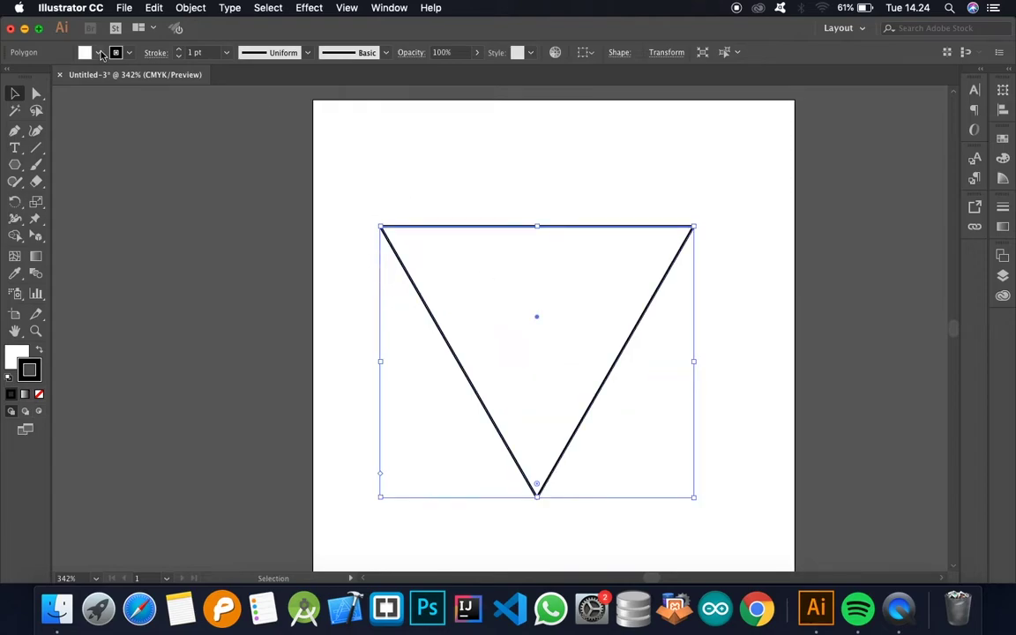
Round all three corners of the triangle to a radius of about 10.65 px.
left_click(37, 94)
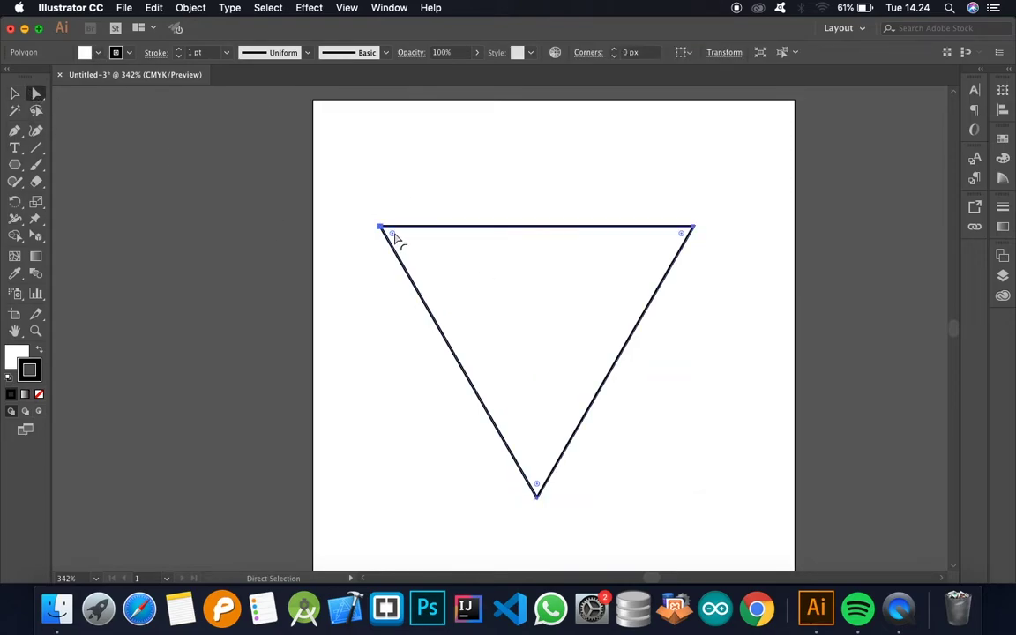
left_click_drag(394, 237, 425, 256)
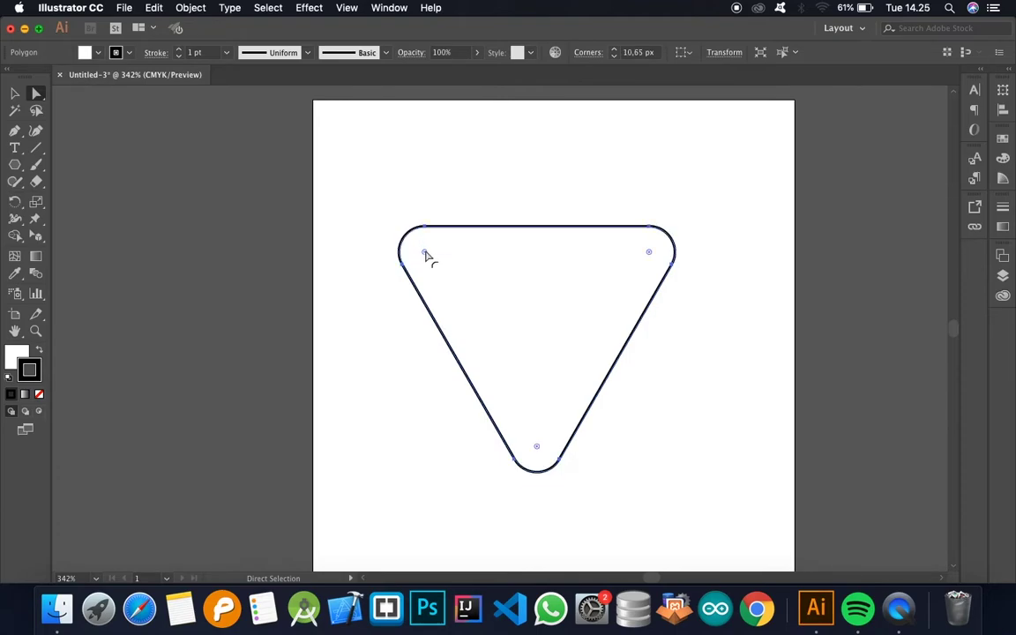
Duplicate the rounded triangle slightly to its right and scale the copy down a little.
key("v")
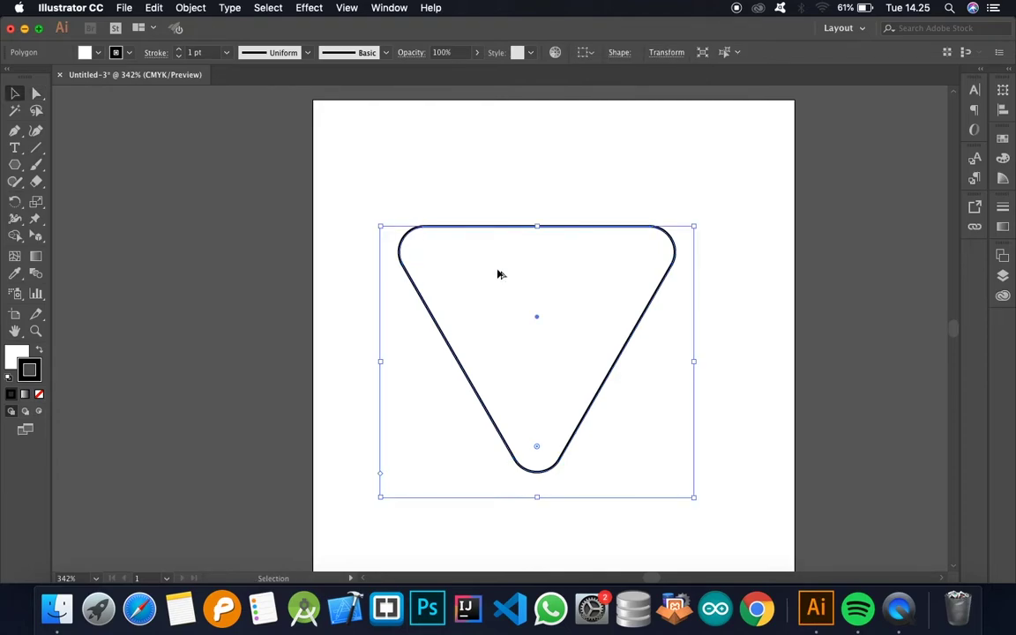
left_click_drag(498, 274, 549, 281)
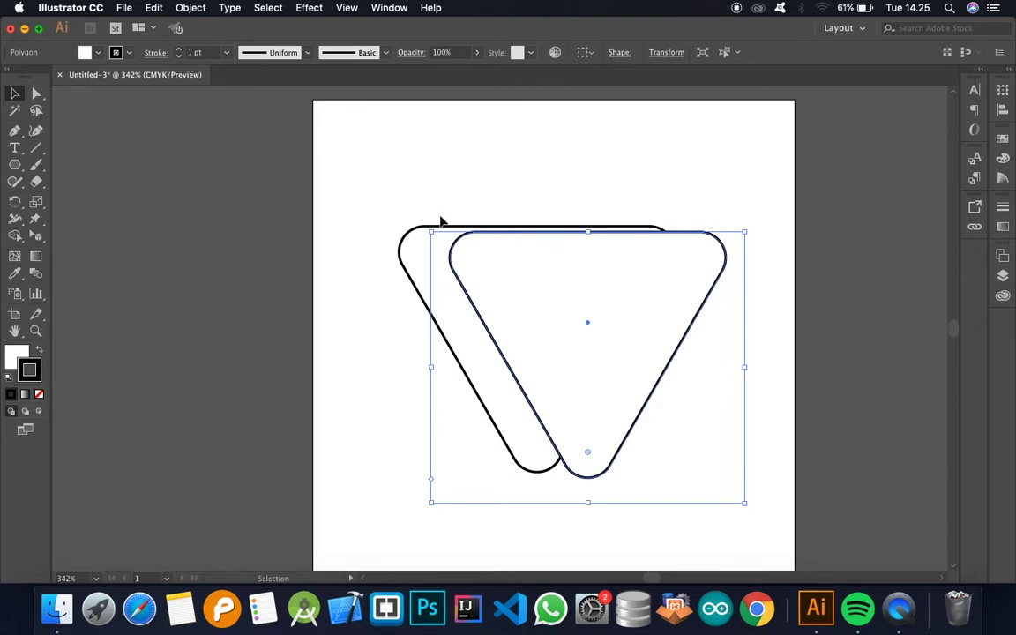
left_click_drag(432, 234, 449, 246)
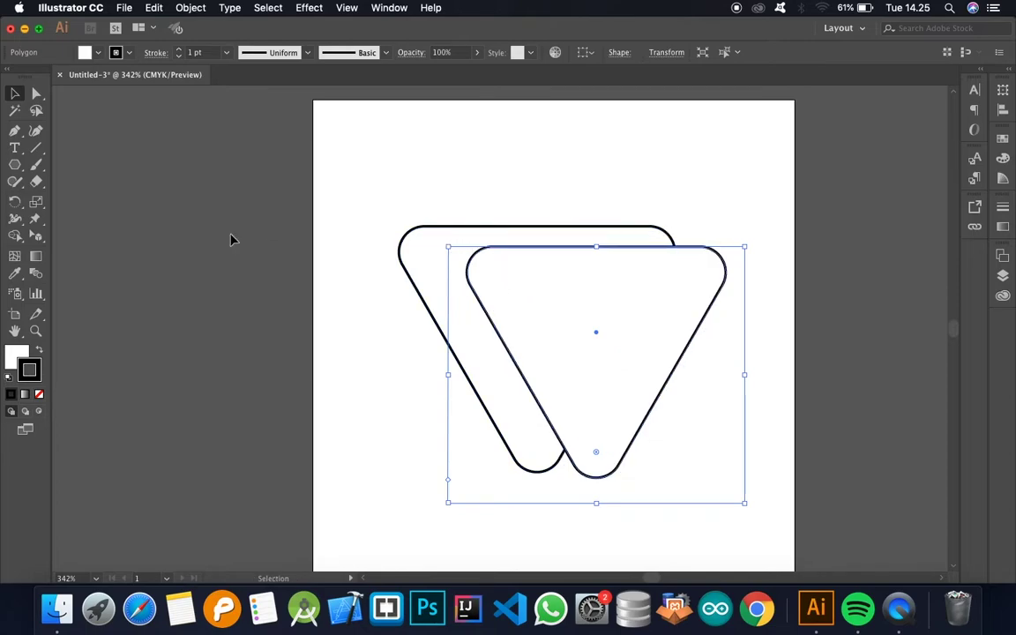
Give the smaller triangle a bright blue fill with no stroke and centre it inside the outlined triangle.
double_click(14, 357)
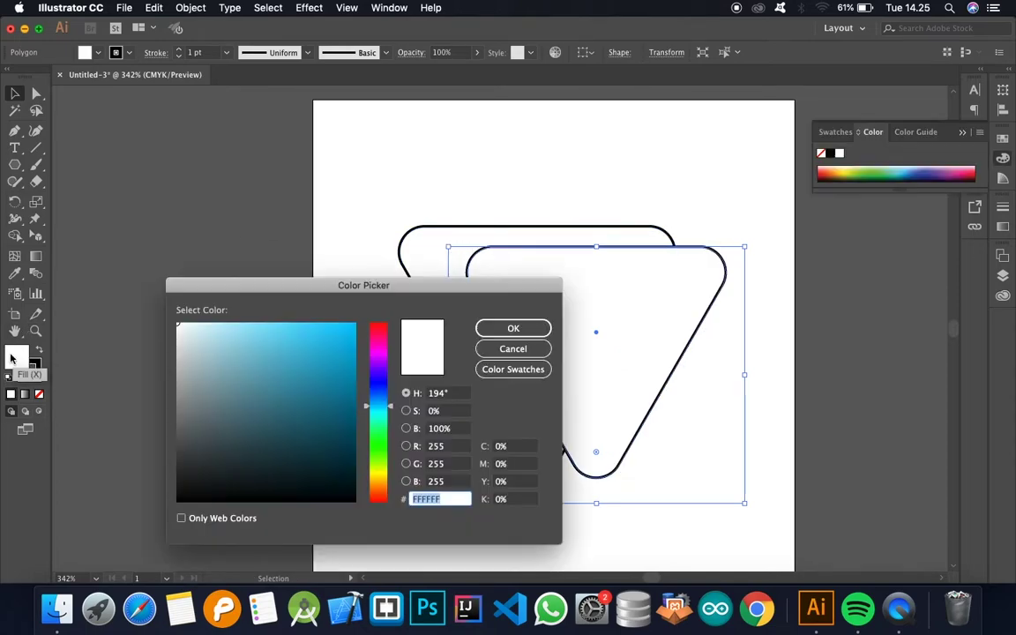
mouse_move(304, 333)
left_mouse_down()
mouse_move(355, 329)
mouse_move(348, 331)
left_mouse_up()
left_click(531, 329)
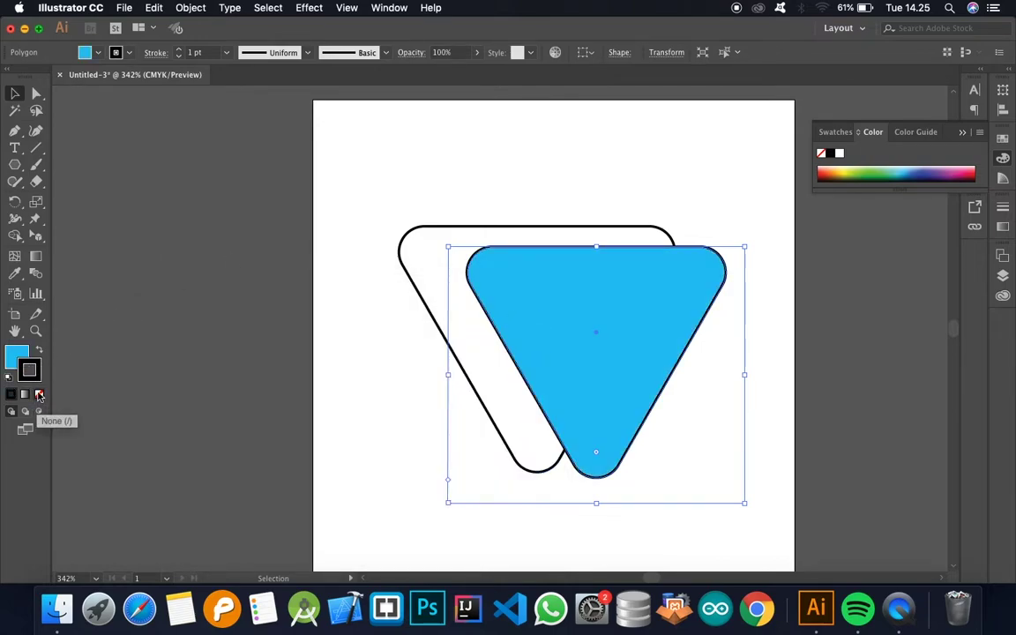
left_click(39, 395)
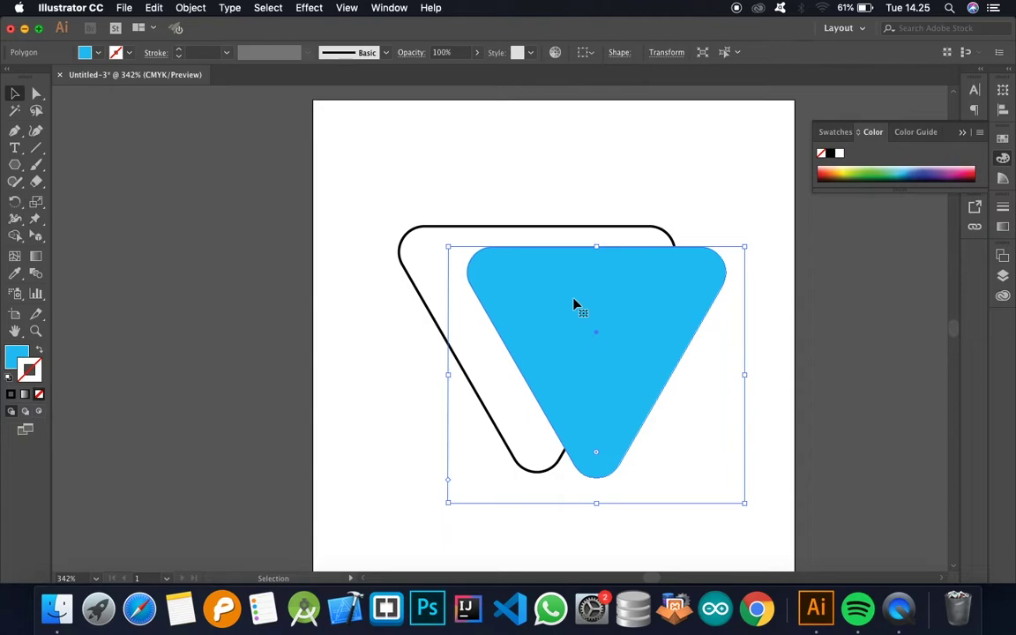
left_click_drag(597, 306, 537, 291)
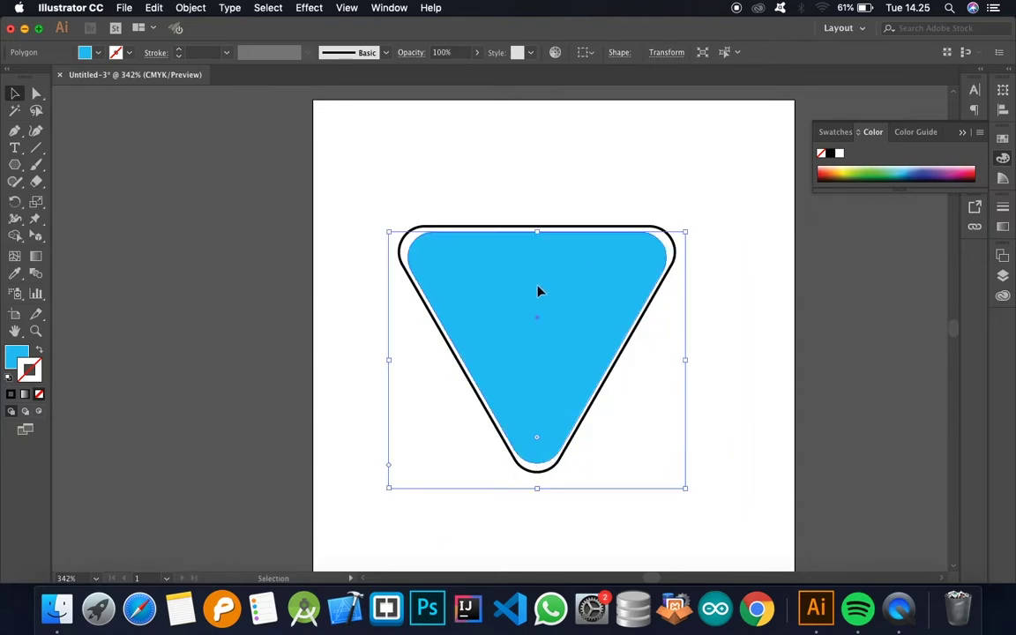
left_click(495, 206)
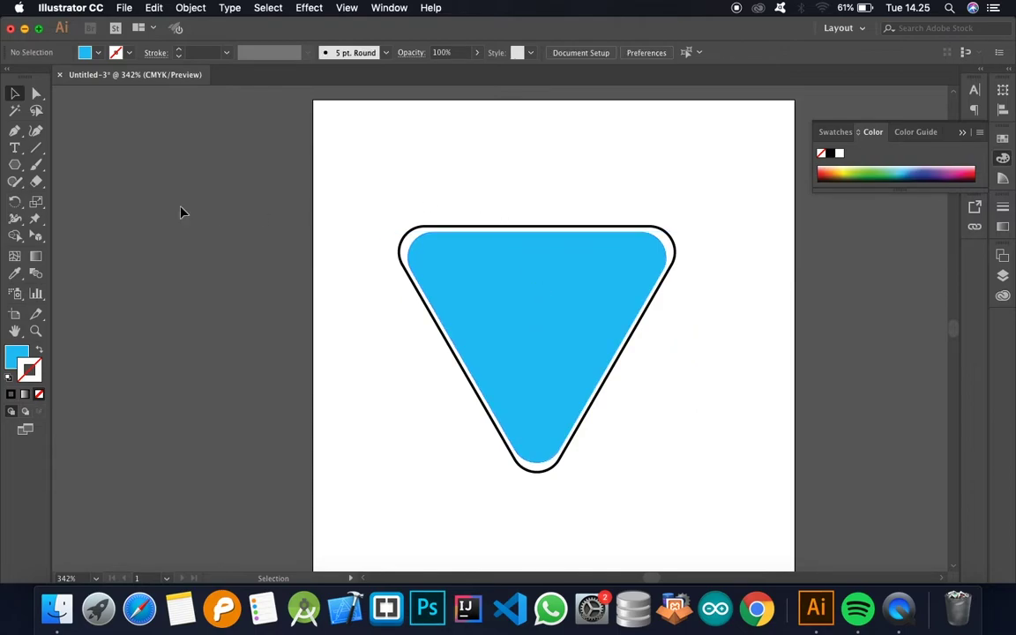
Draw a straight horizontal Pen path across the lower part of the blue triangle, from edge to edge.
left_click(14, 133)
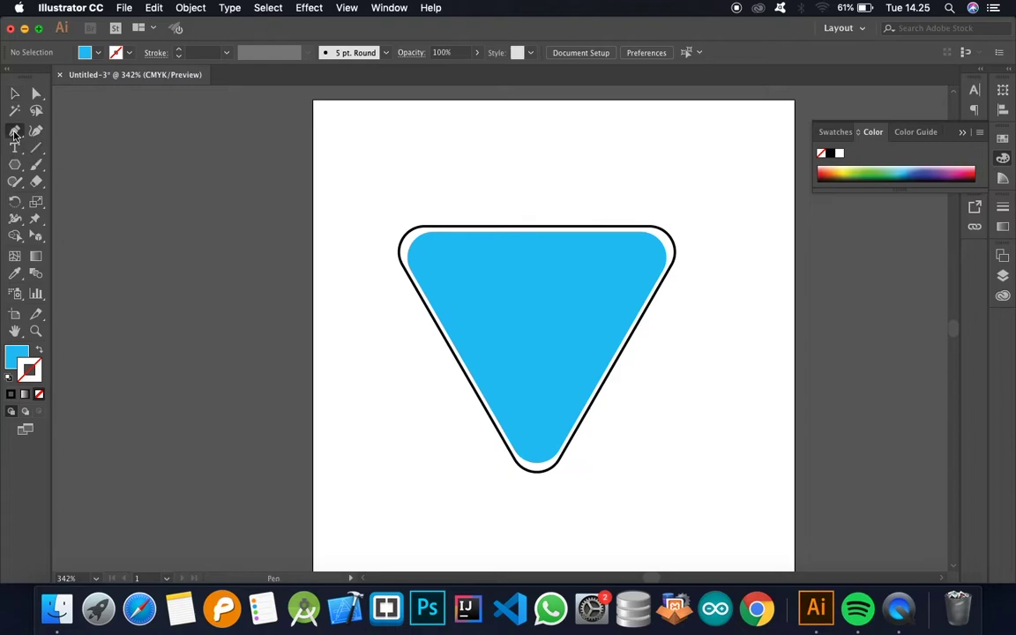
left_click(483, 393)
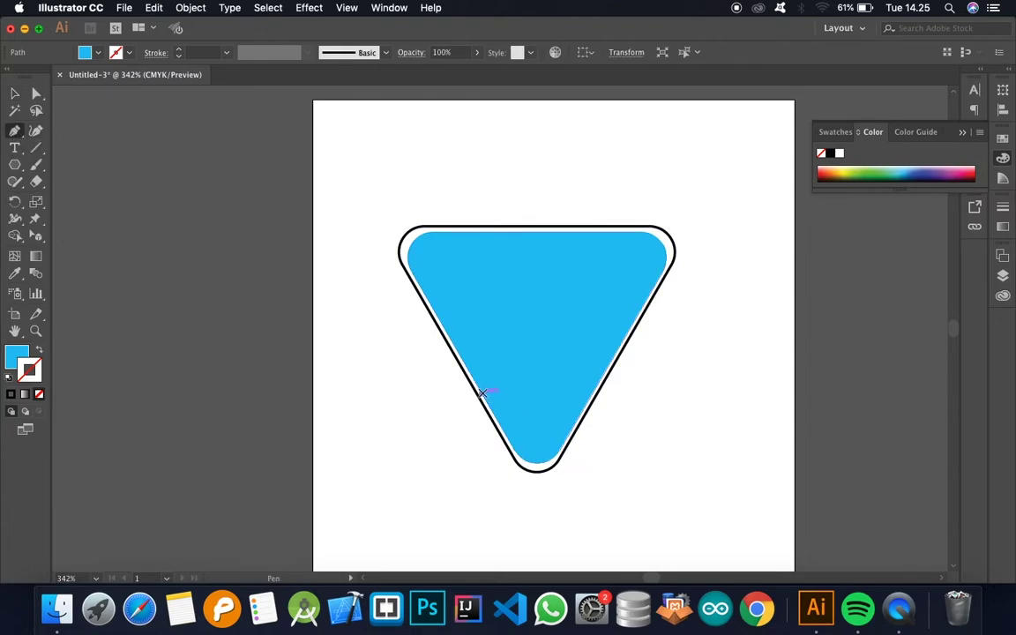
left_click(590, 394)
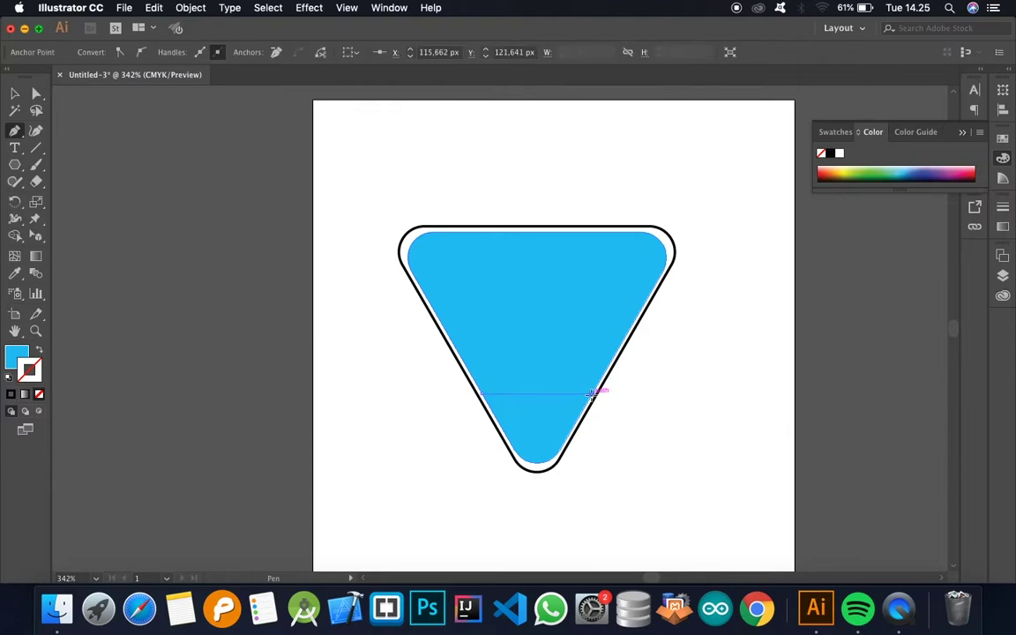
key("v")
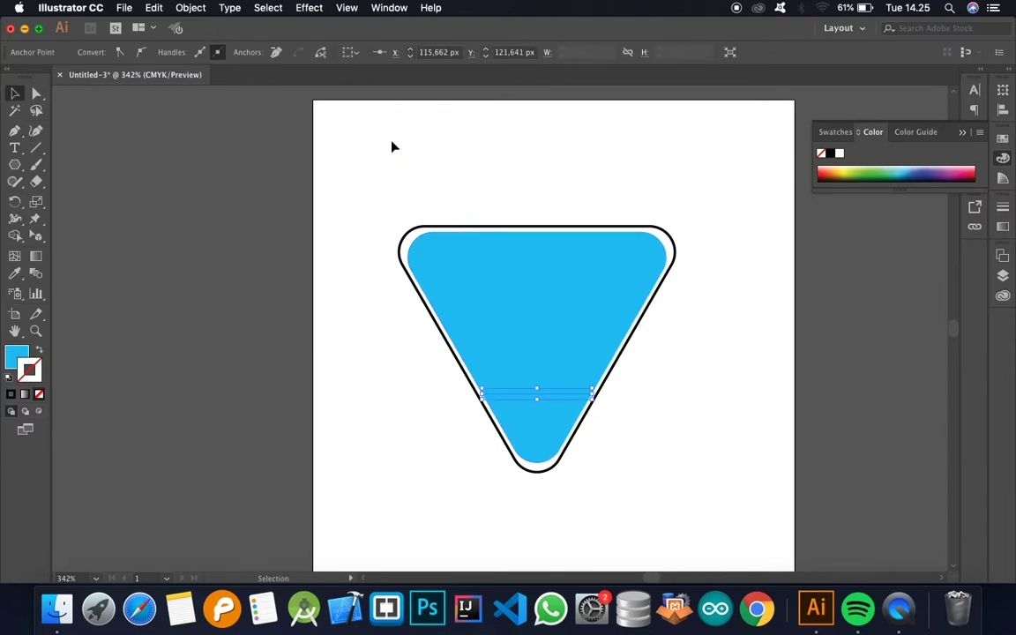
Apply an Arc warp effect to the horizontal path with a 50% horizontal bend.
left_click(310, 8)
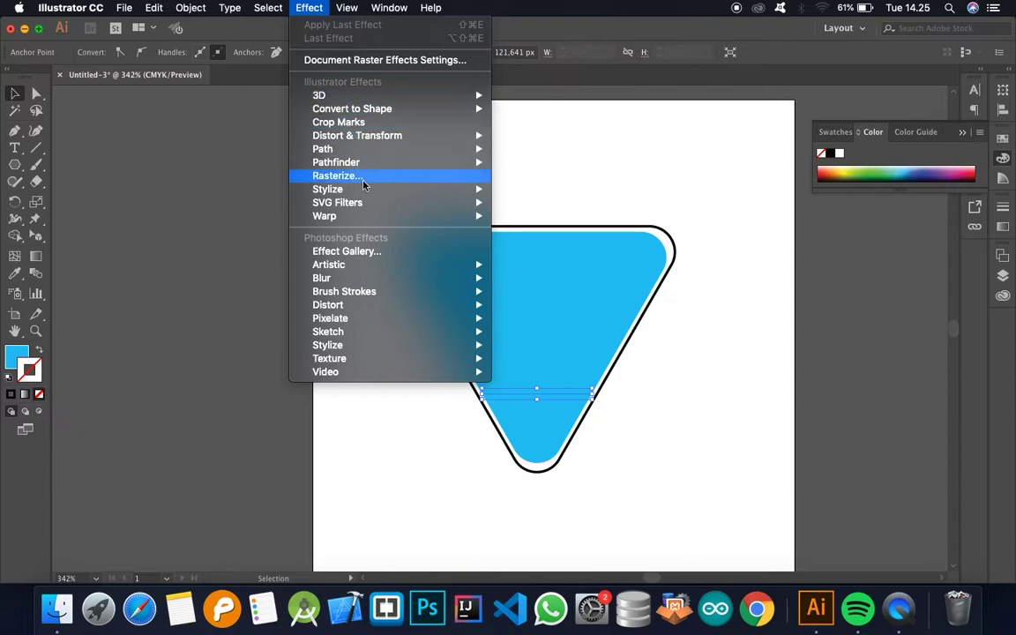
mouse_move(344, 215)
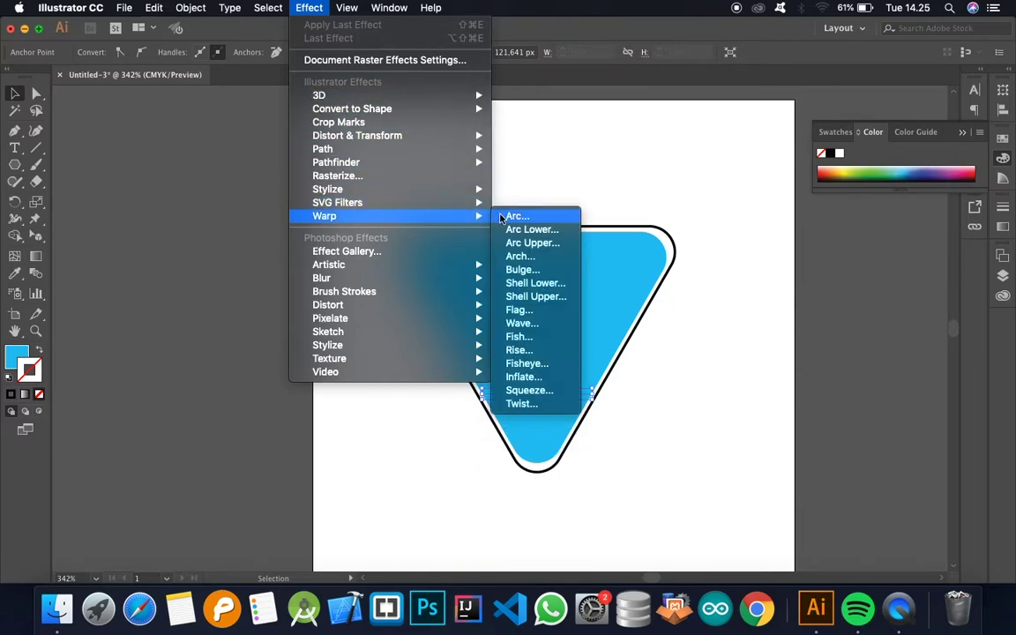
left_click(503, 217)
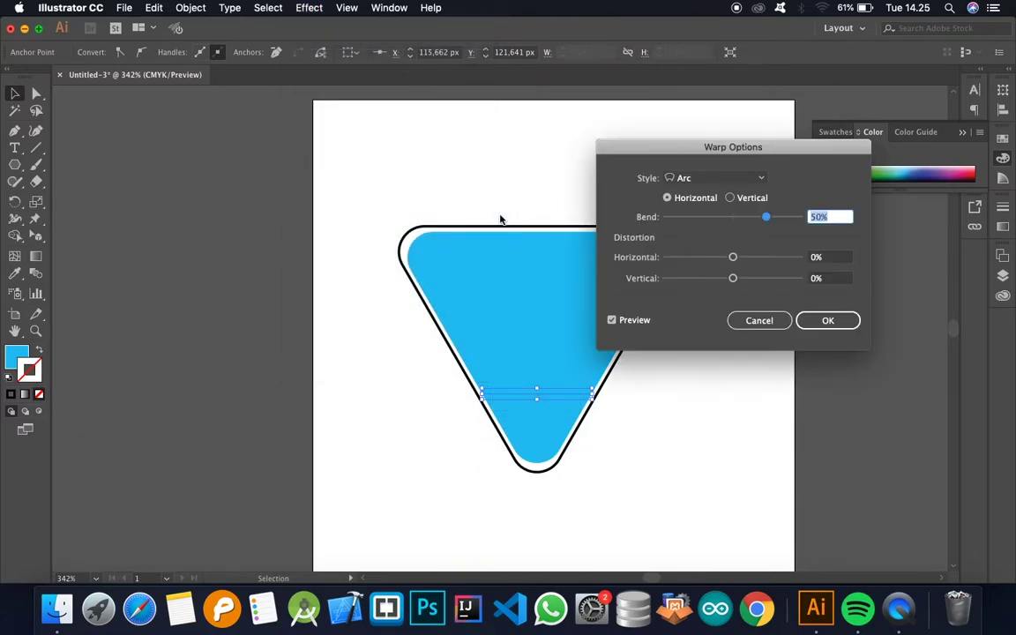
left_click(828, 321)
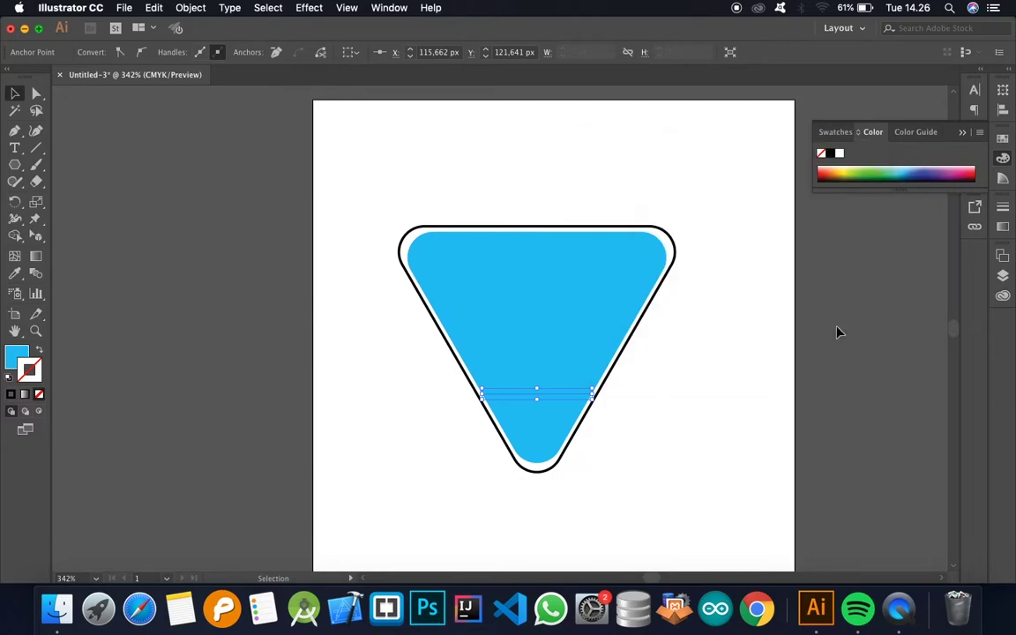
Give the arched path a white FFFFFF stroke and no fill.
double_click(23, 356)
mouse_move(185, 340)
left_mouse_down()
mouse_move(179, 329)
mouse_move(203, 333)
left_mouse_up()
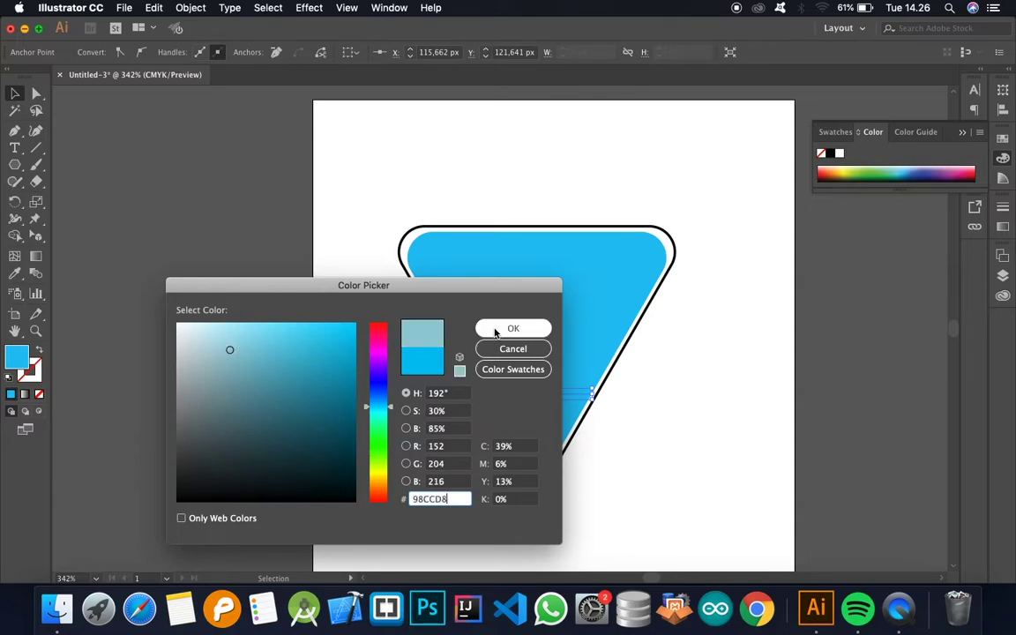
left_click(499, 329)
left_click(38, 351)
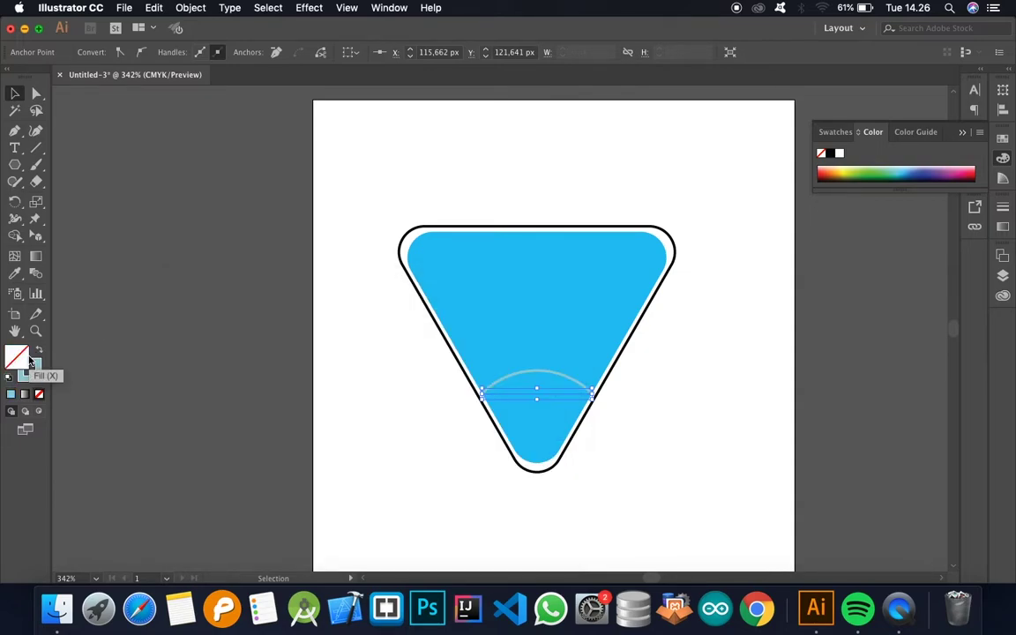
double_click(35, 366)
left_click_drag(175, 342, 172, 321)
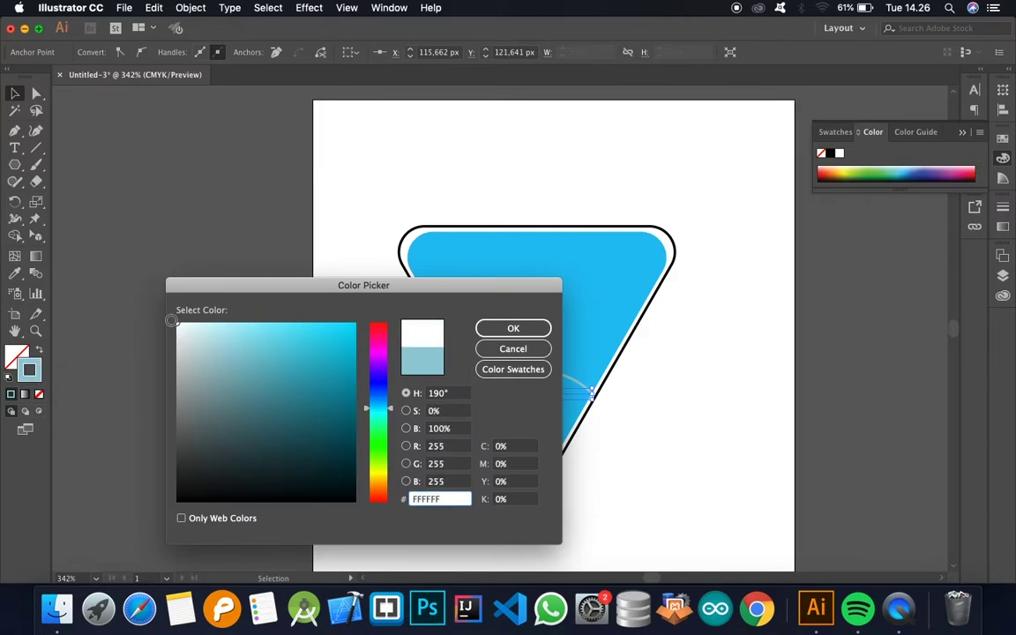
left_click(535, 332)
left_click(607, 369)
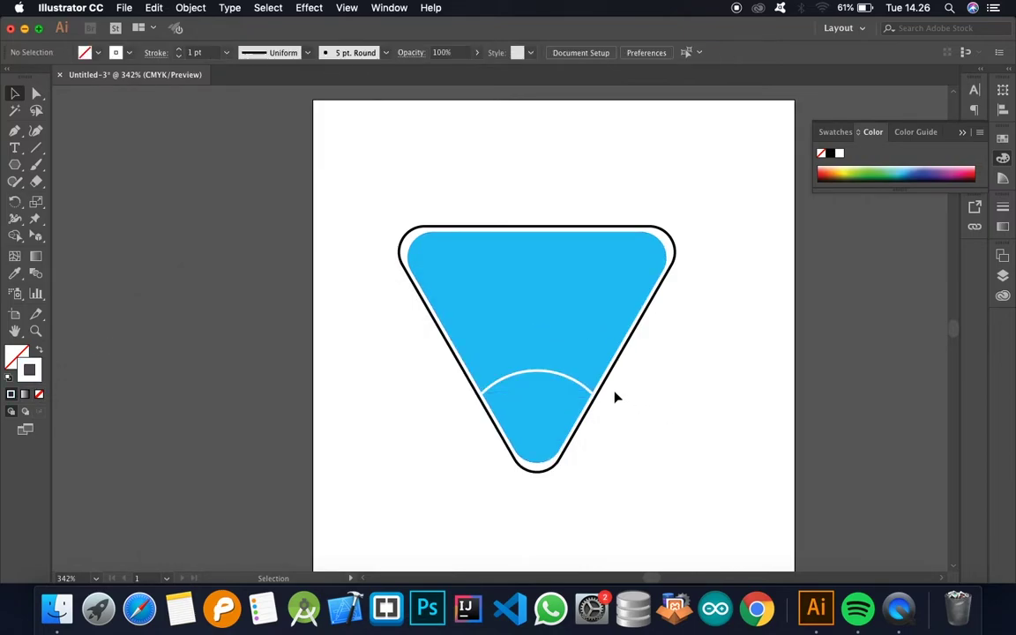
Nudge the white arc slightly downward within the blue triangle so its ends meet the sides.
scroll(616, 397, "up", 5)
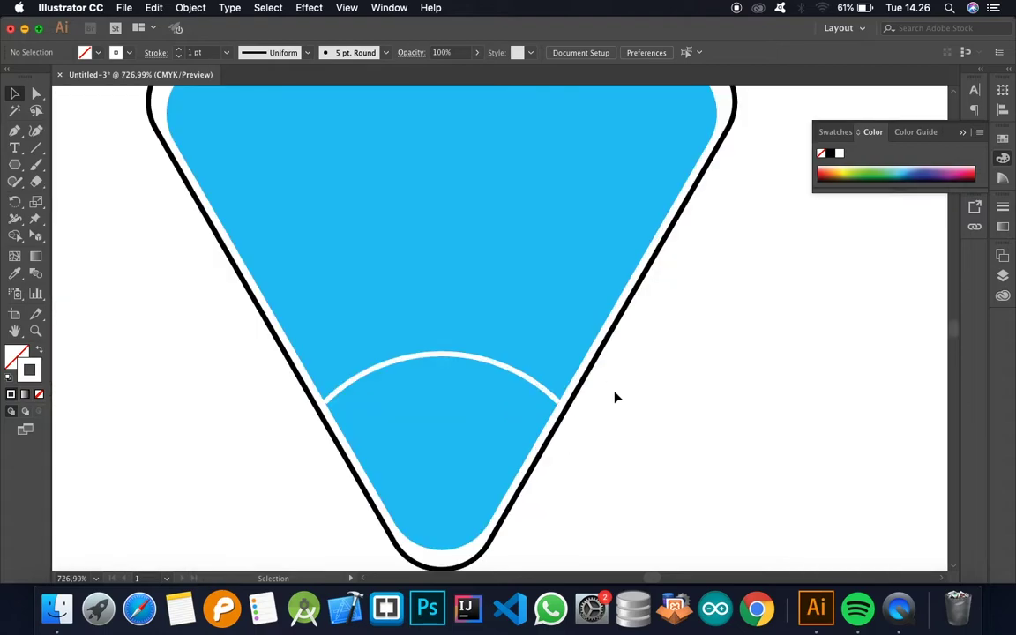
left_click(477, 367)
key("Down")
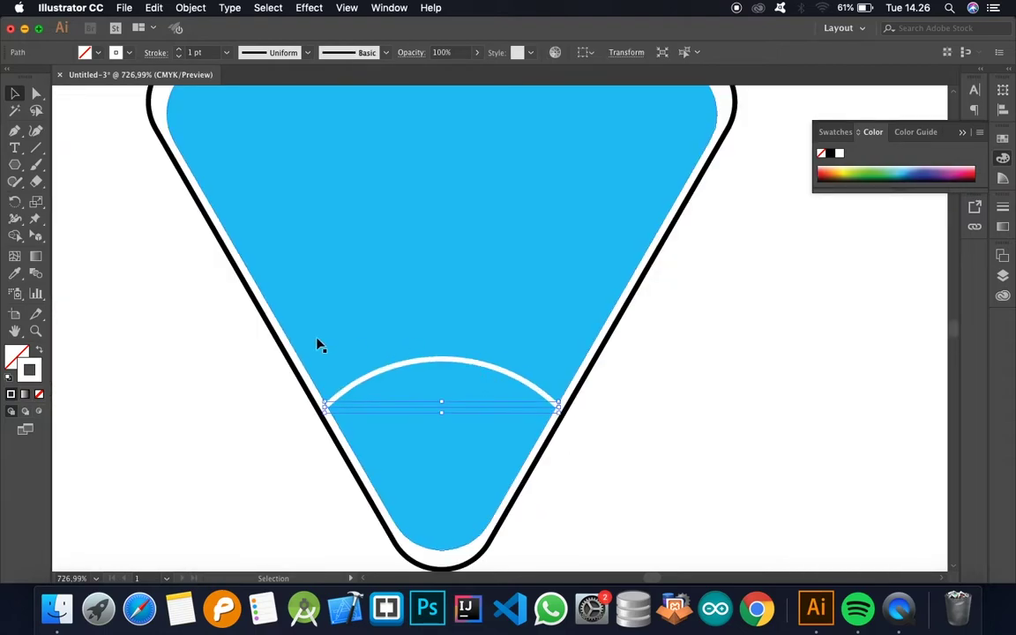
left_click(199, 361)
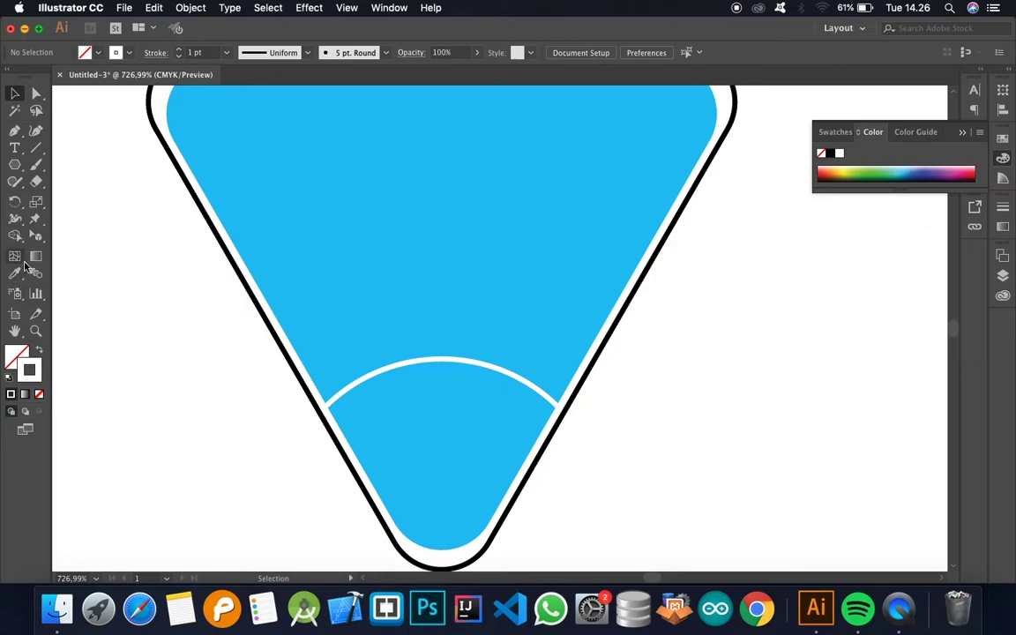
Create a three-sided polygon with a 25 px radius and a white outline over the blue triangle.
left_click_drag(15, 168, 85, 216)
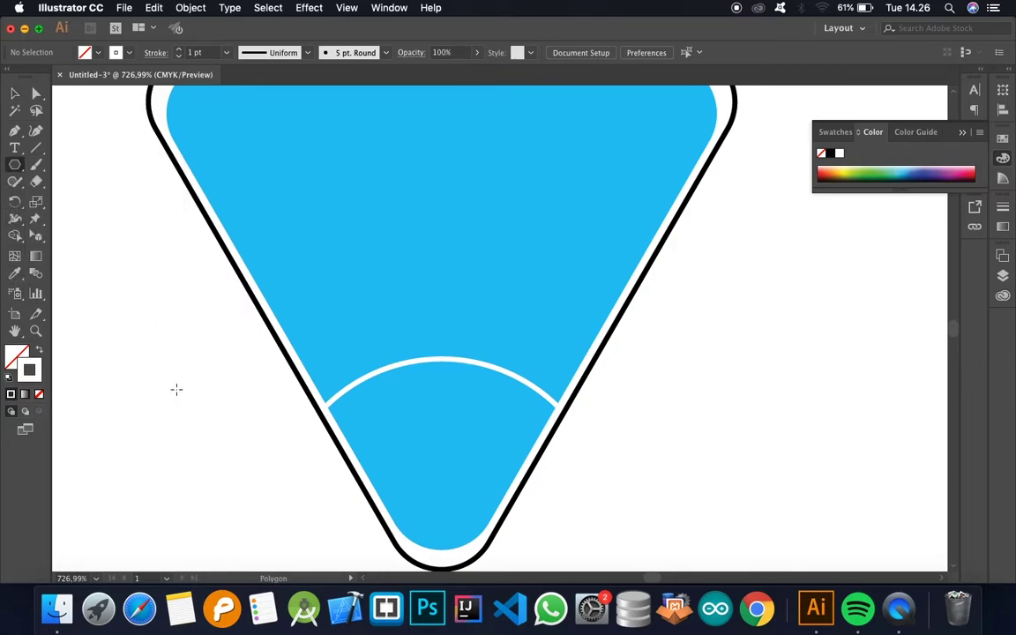
left_click(352, 260)
double_click(648, 269)
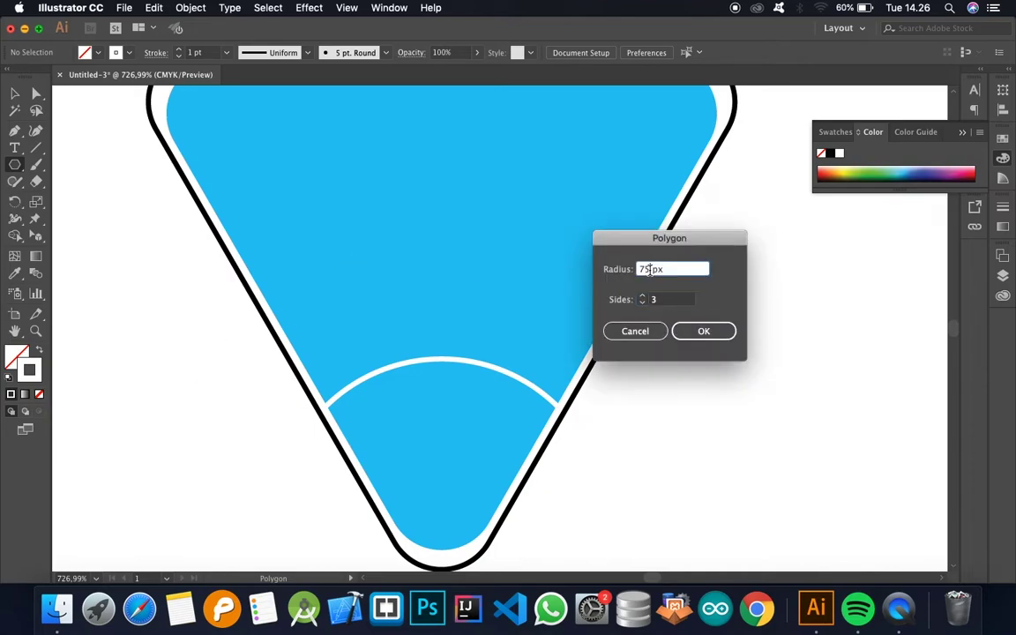
key("BackSpace")
type("25")
left_click(729, 330)
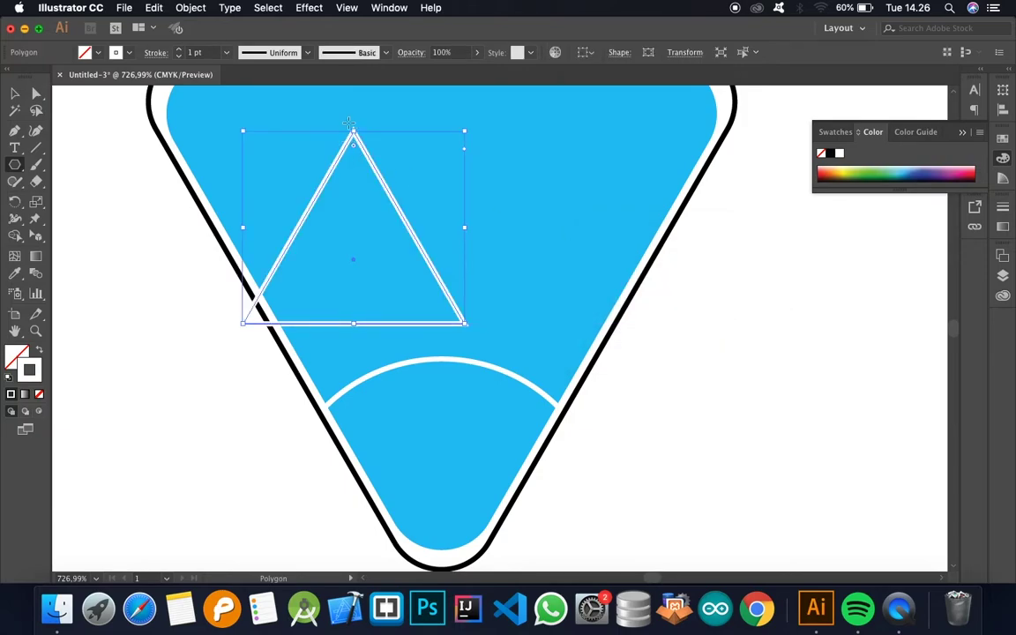
Rotate the small white triangle to point right and scale it down.
left_click_drag(353, 124, 463, 261)
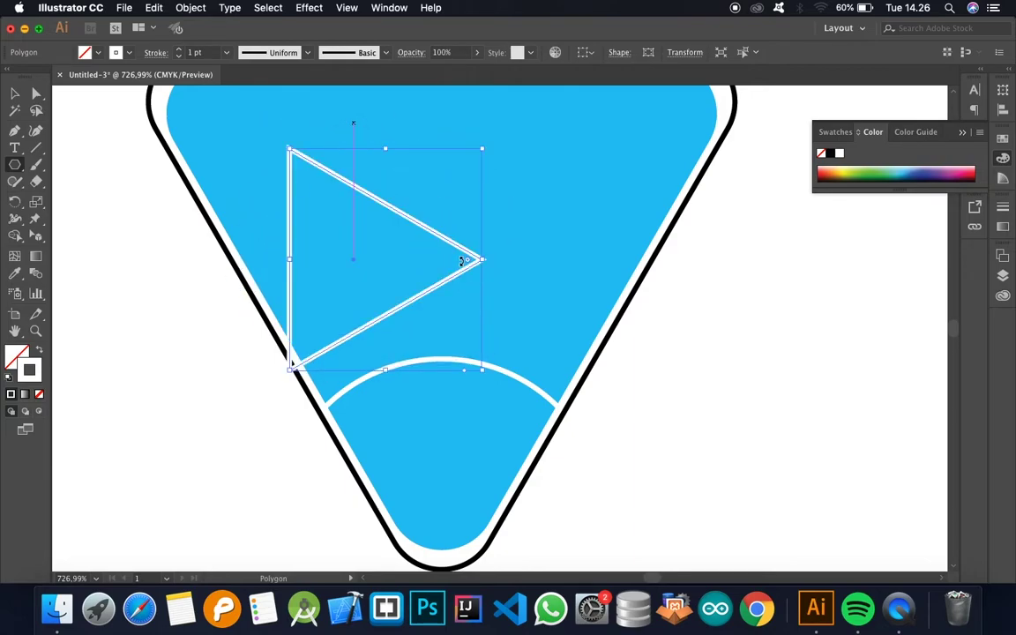
left_click_drag(485, 151, 422, 216)
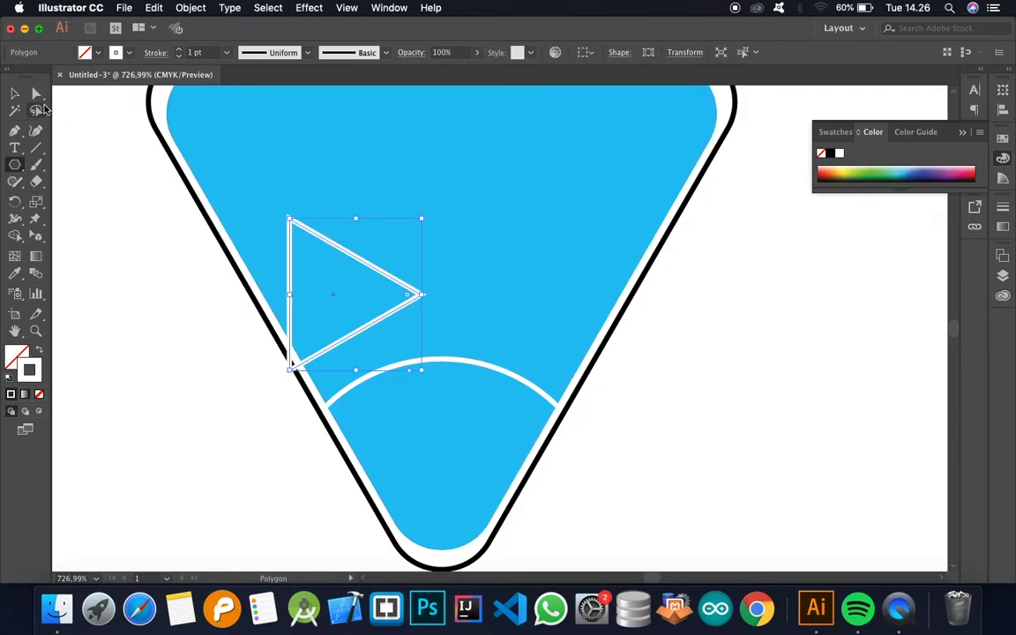
Round the small triangle's corners to about 4.23 px and move it into the blue area below the white arc.
left_click(36, 93)
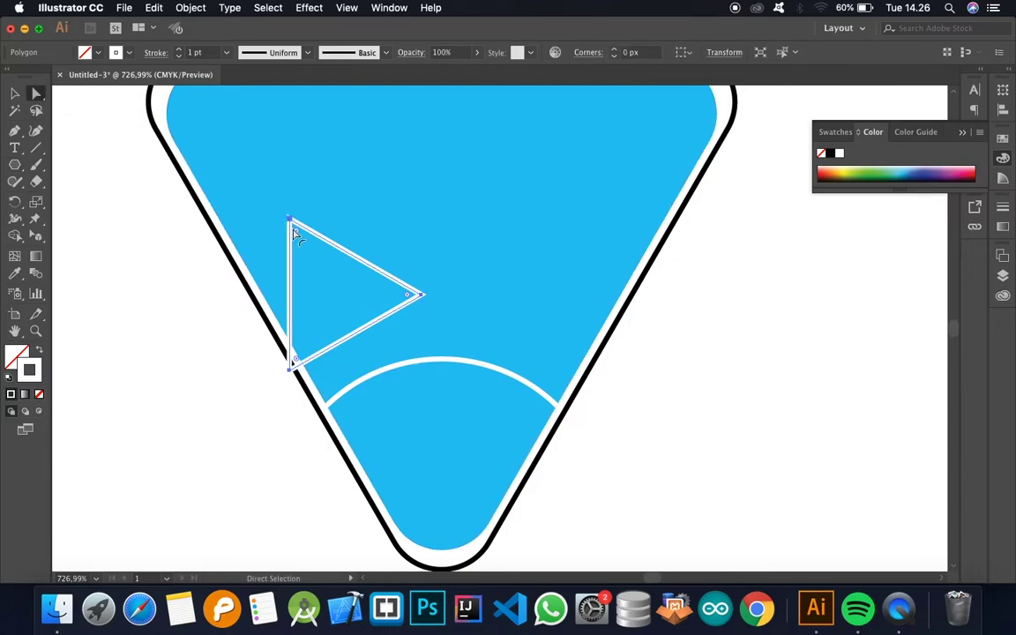
left_click_drag(297, 234, 314, 259)
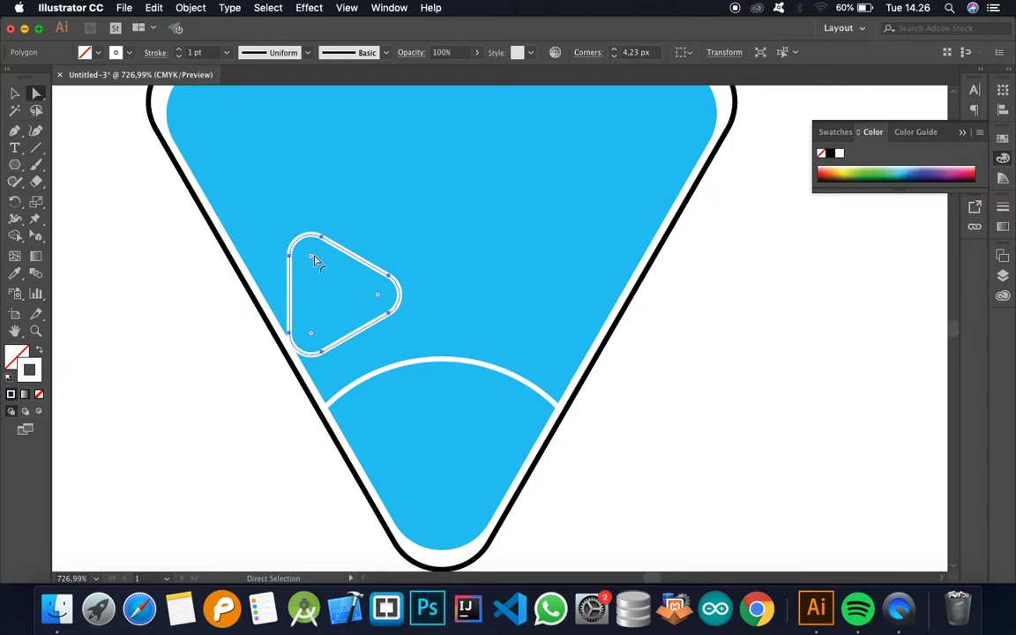
key("v")
left_click(369, 351)
left_click_drag(369, 351, 405, 375)
left_click_drag(399, 297, 512, 451)
left_click(538, 240)
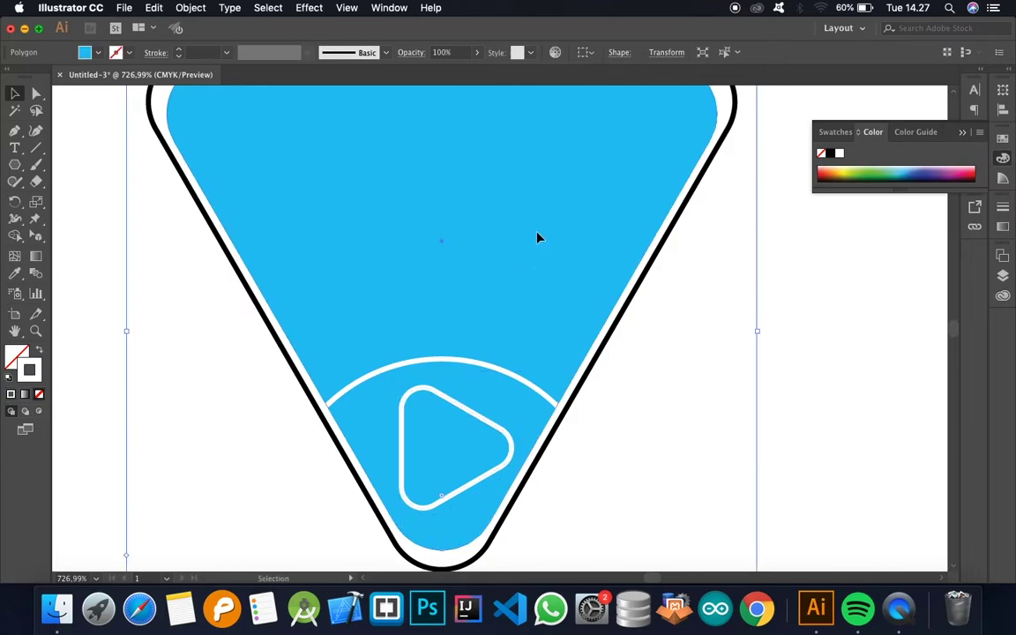
Add the text EDUCATION WARE on two lines in the upper part of the blue triangle.
scroll(540, 238, "down", 3)
scroll(540, 238, "up", 2)
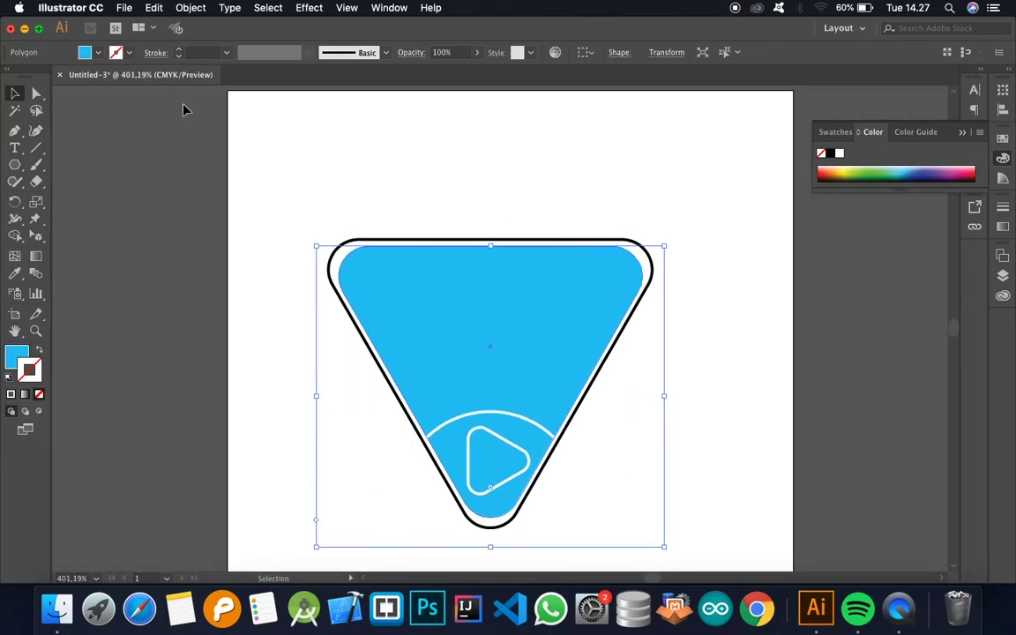
left_click(15, 148)
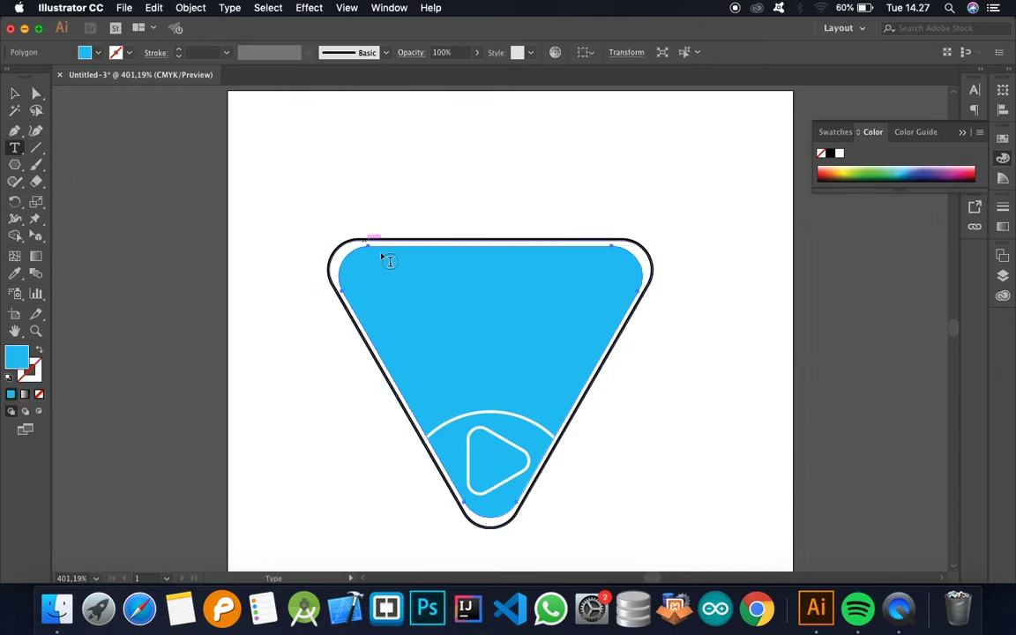
left_click(421, 299)
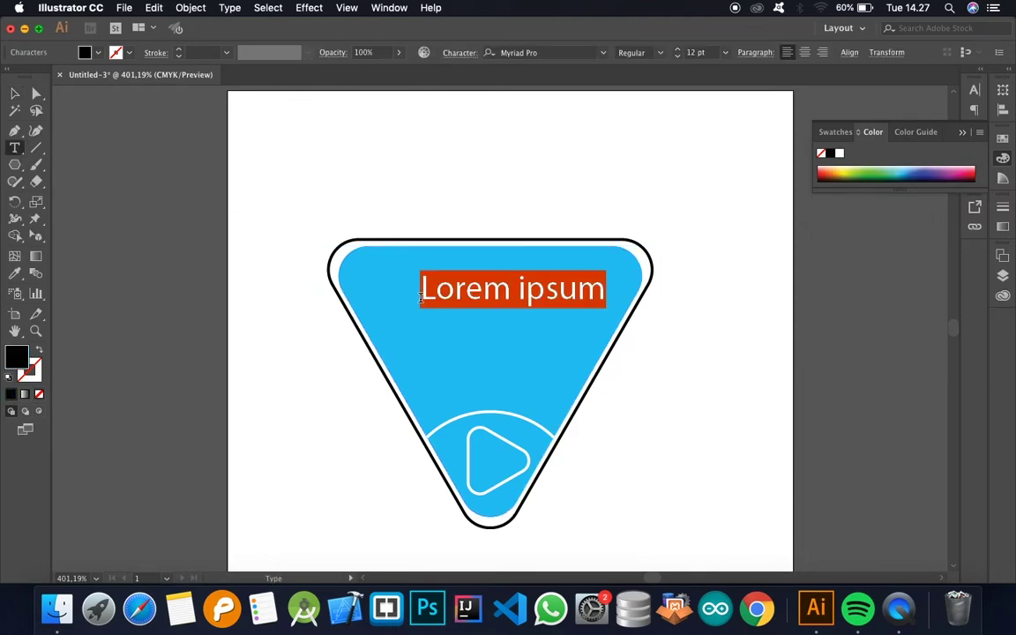
type("Edu=")
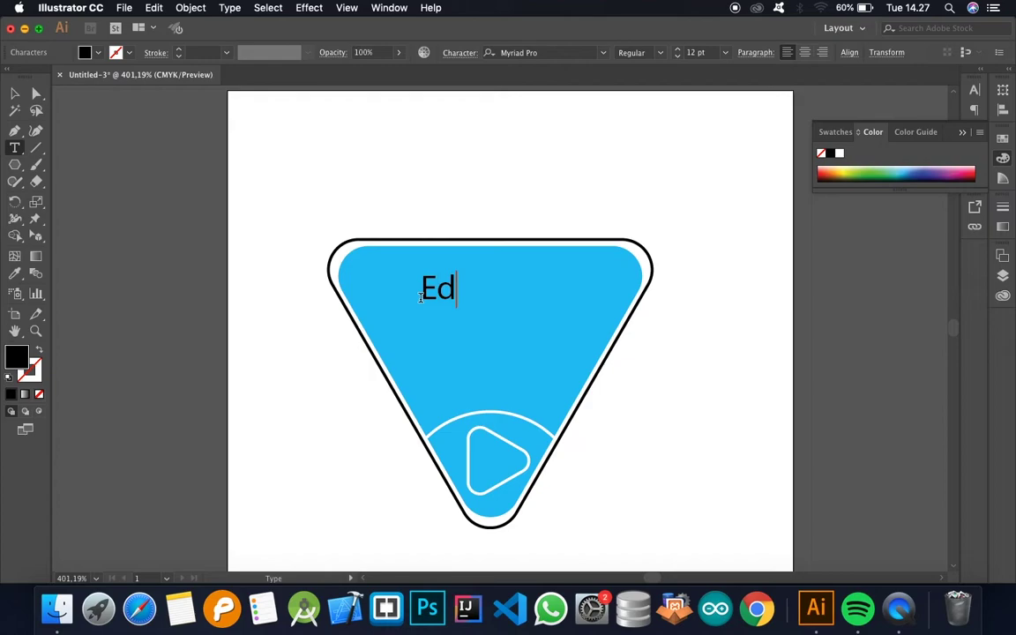
key("BackSpace")
key("BackSpace")
key("BackSpace")
type("DUCATION")
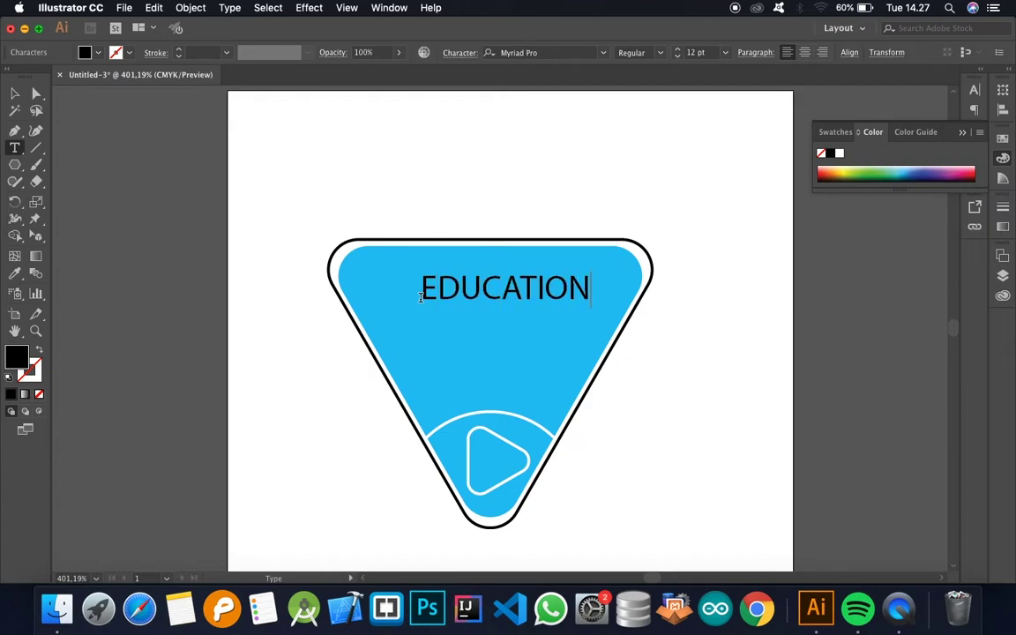
key("Return")
type("WARE")
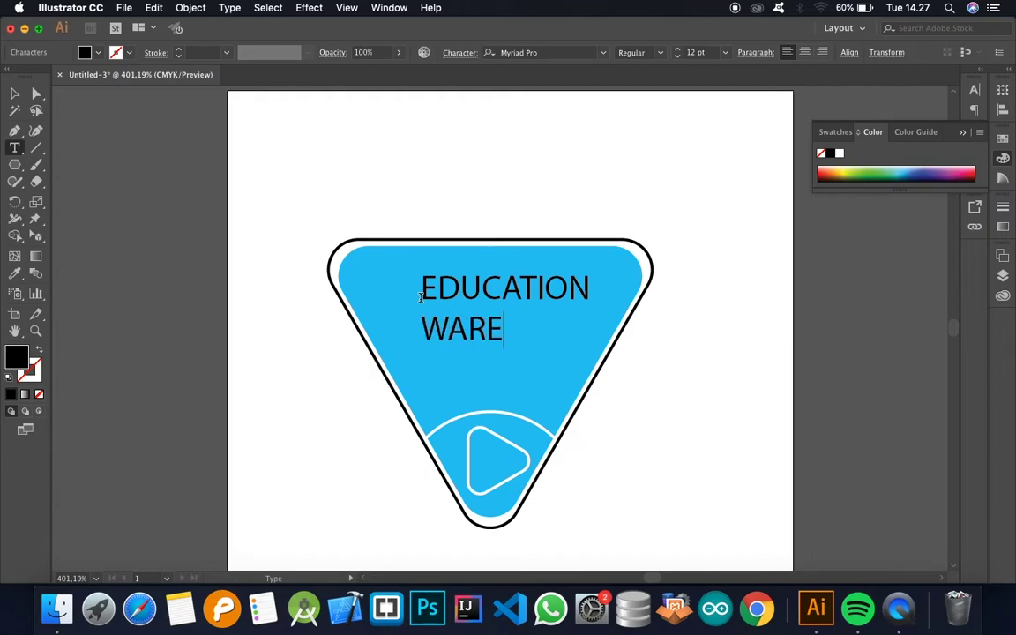
Center-align both text lines and move the text to the middle of the blue triangle, above the arc.
key("super+a")
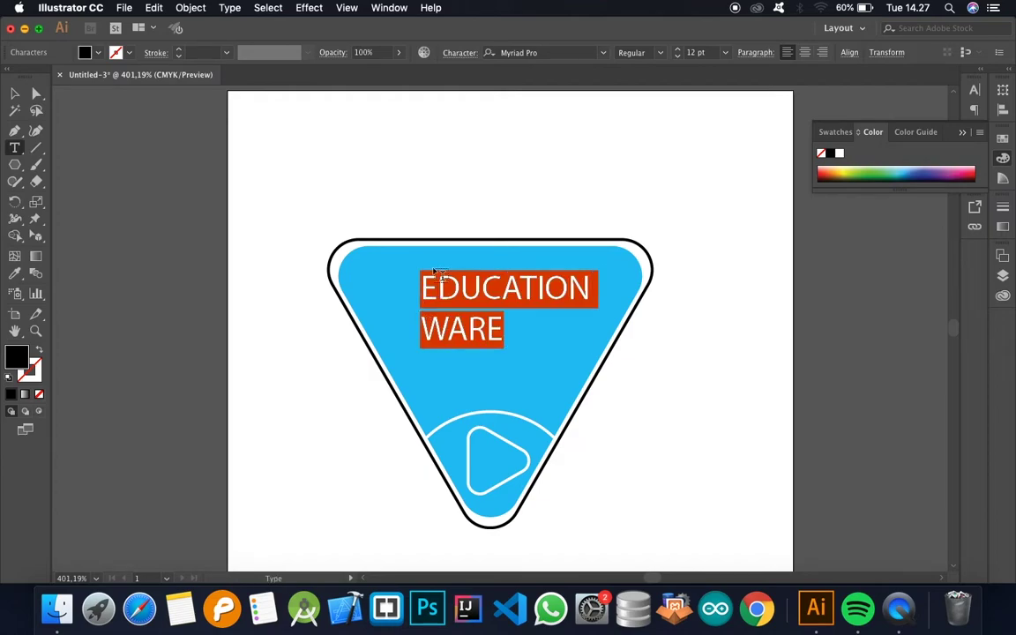
left_click(807, 54)
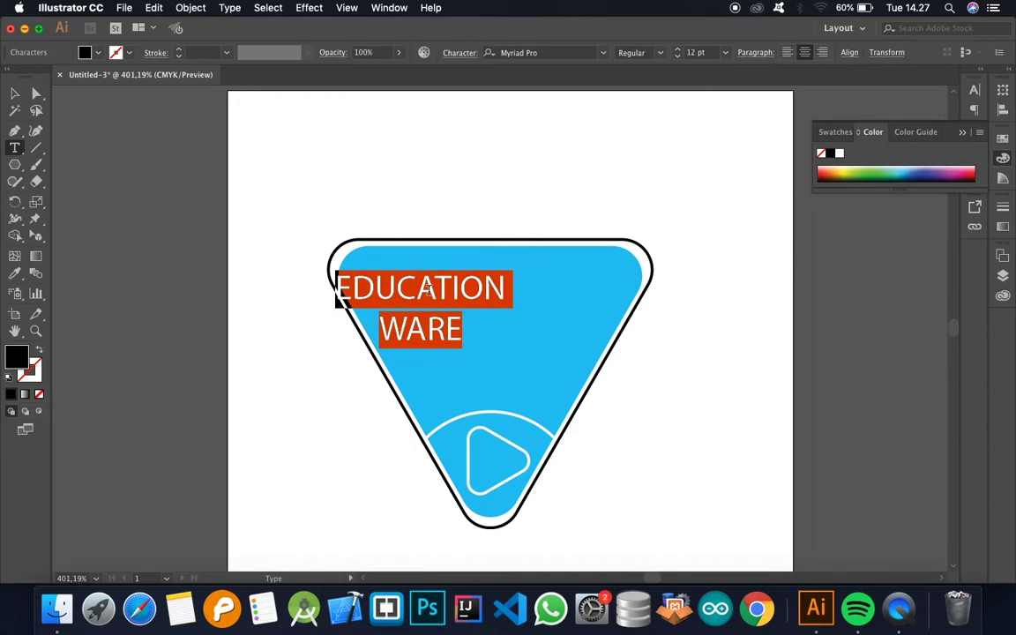
type("v")
key("super+z")
left_click(14, 93)
left_click_drag(420, 302, 488, 330)
left_click_drag(492, 330, 491, 342)
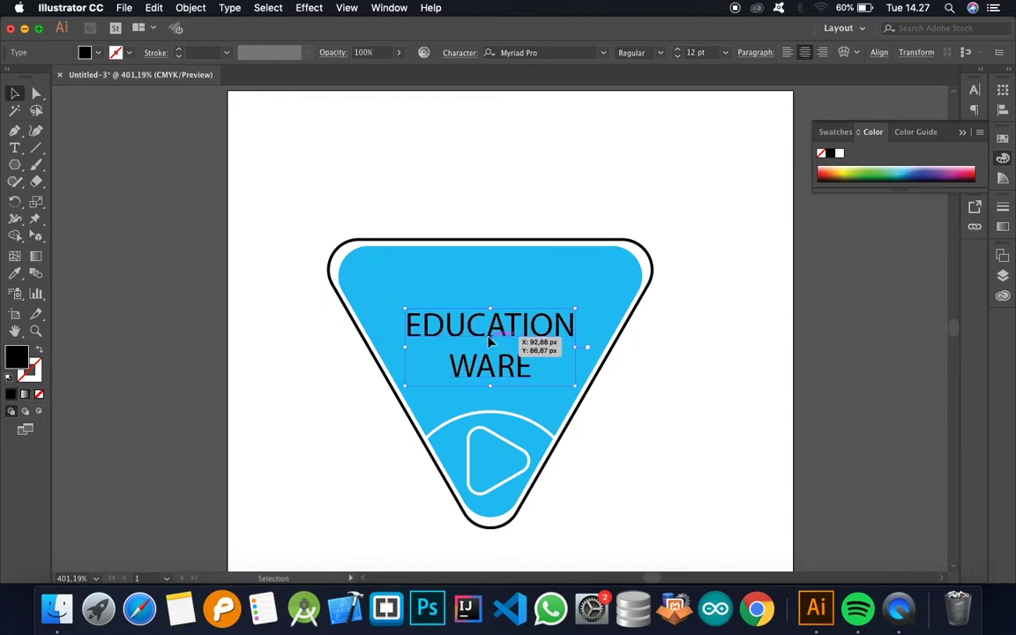
Change the fill of the entire EDUCATION WARE text to white FFFFFF.
key("t")
left_click(491, 341)
key("super+a")
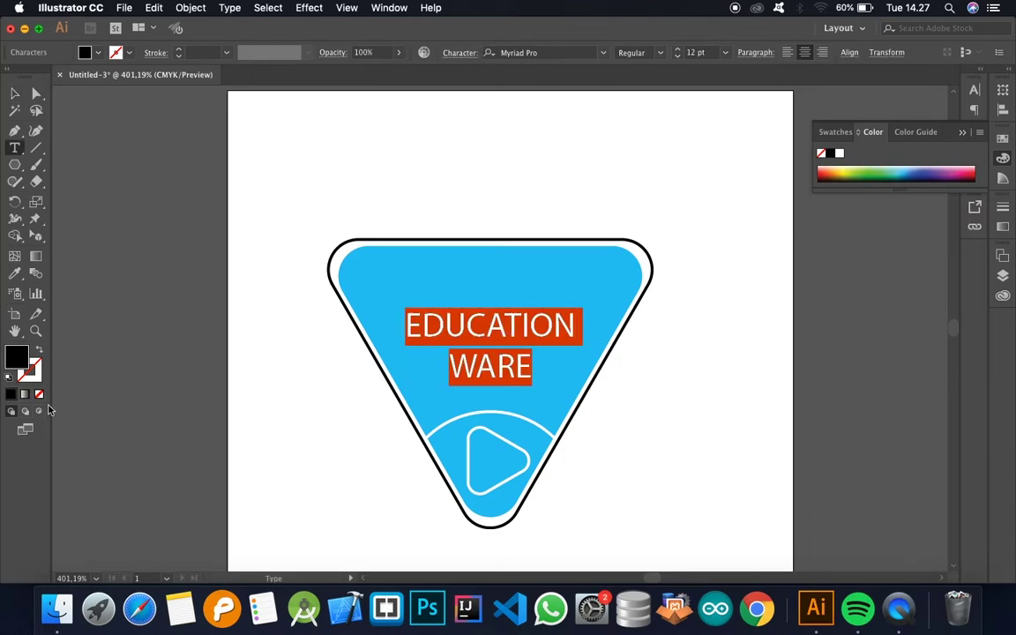
double_click(16, 355)
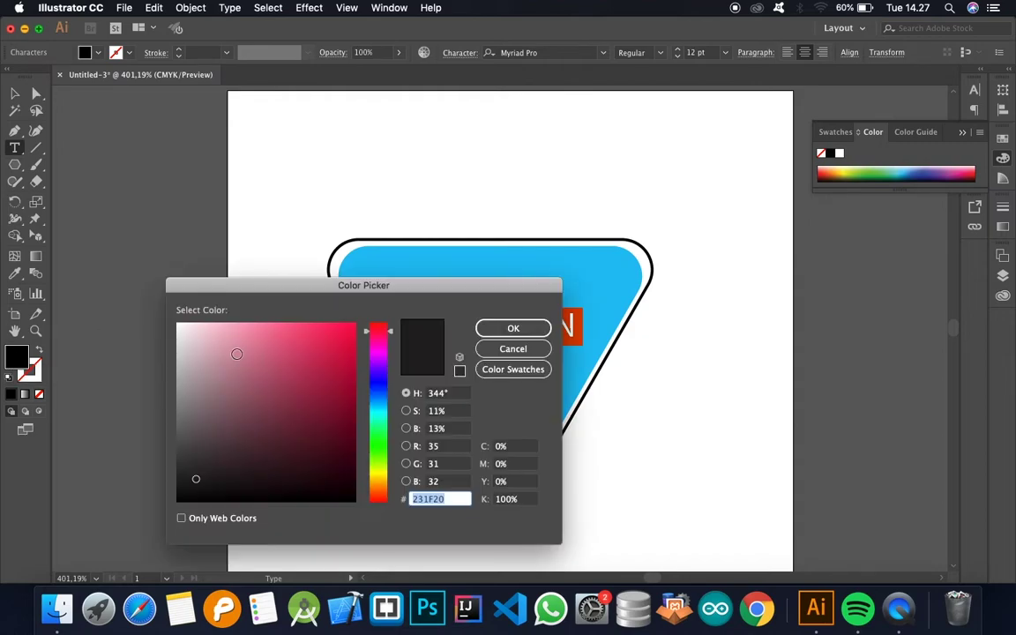
left_click_drag(224, 392, 161, 310)
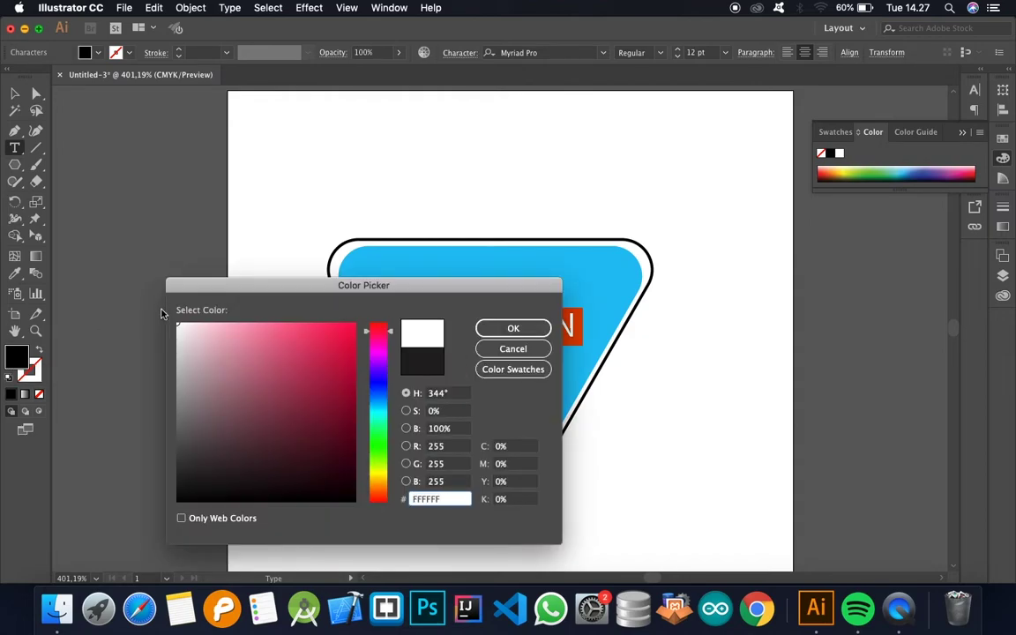
left_click(498, 332)
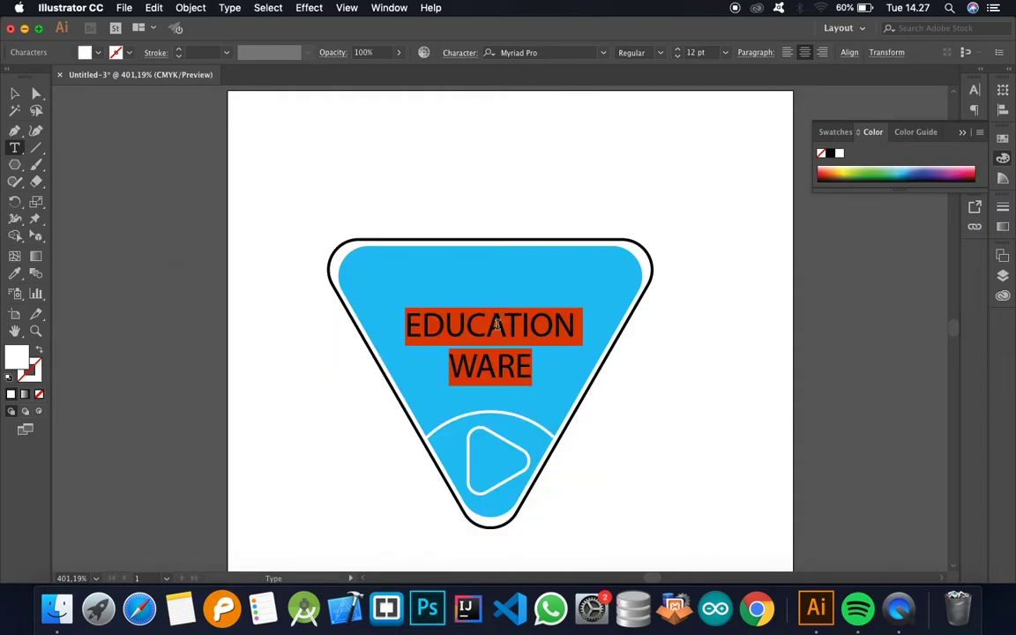
Set the font of the EDUCATION WARE text to Comic Sans MS.
left_click(603, 54)
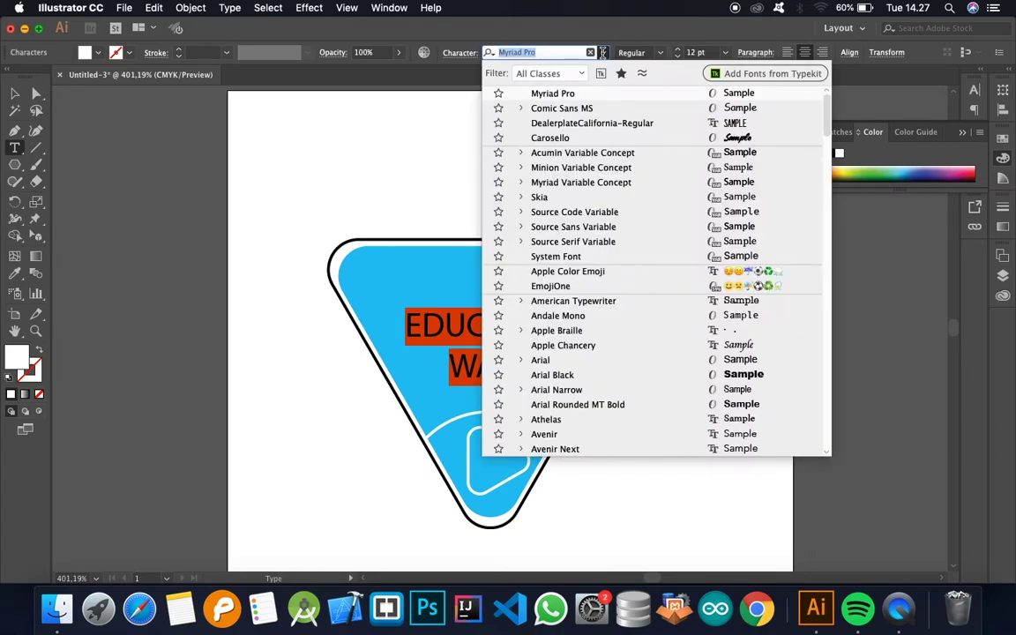
left_click(570, 109)
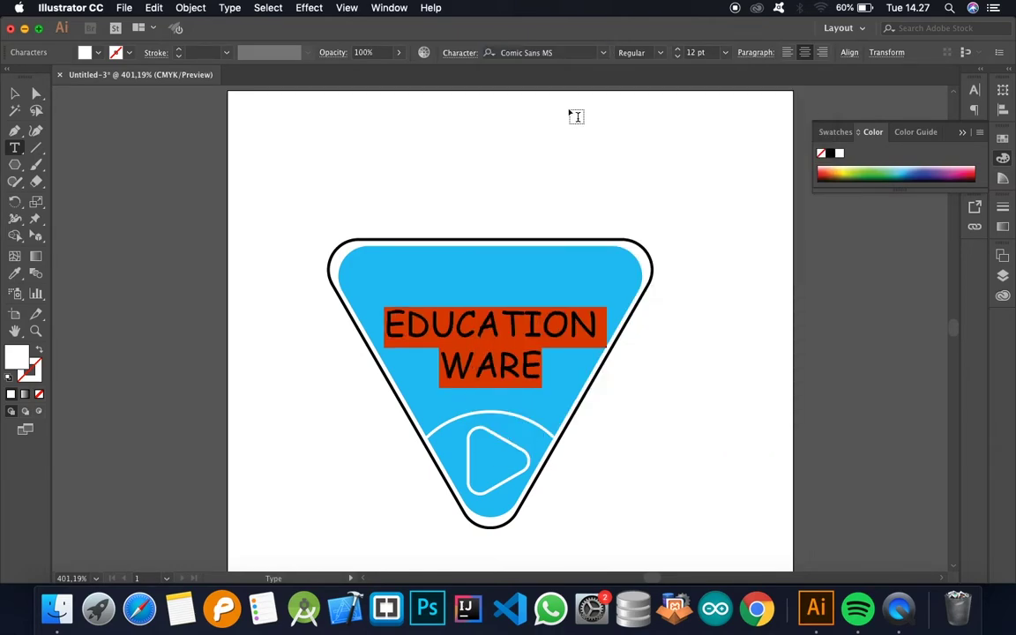
key("super+z")
key("super+z")
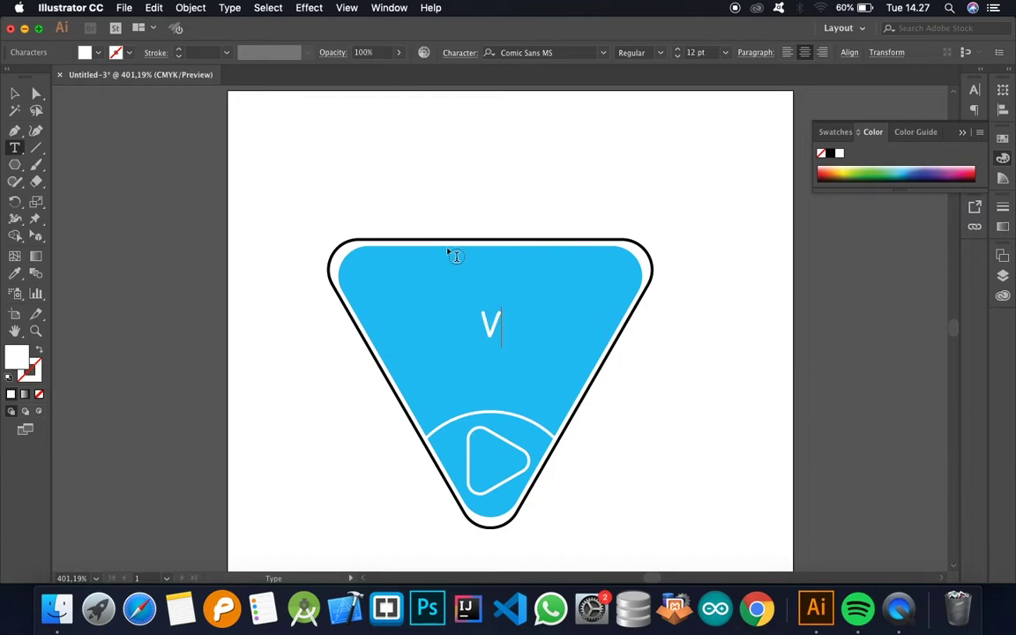
key("super+shift+z")
key("super+shift+z")
Move the text slightly down, scale it to about 10.71 pt and center it horizontally within the blue triangle.
left_click(14, 92)
left_click_drag(498, 334, 497, 348)
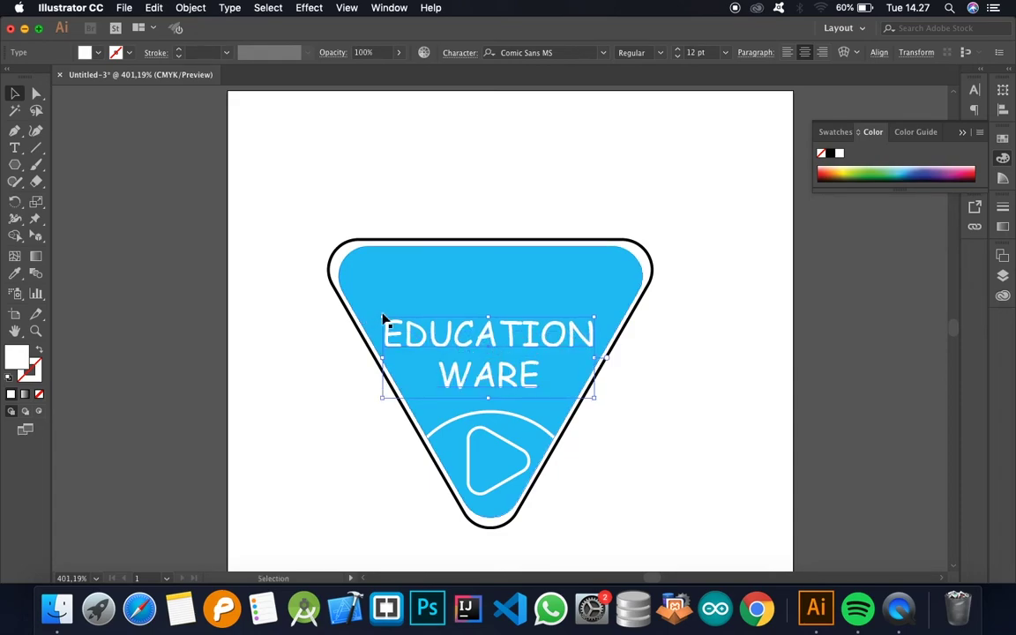
left_click_drag(383, 318, 406, 327)
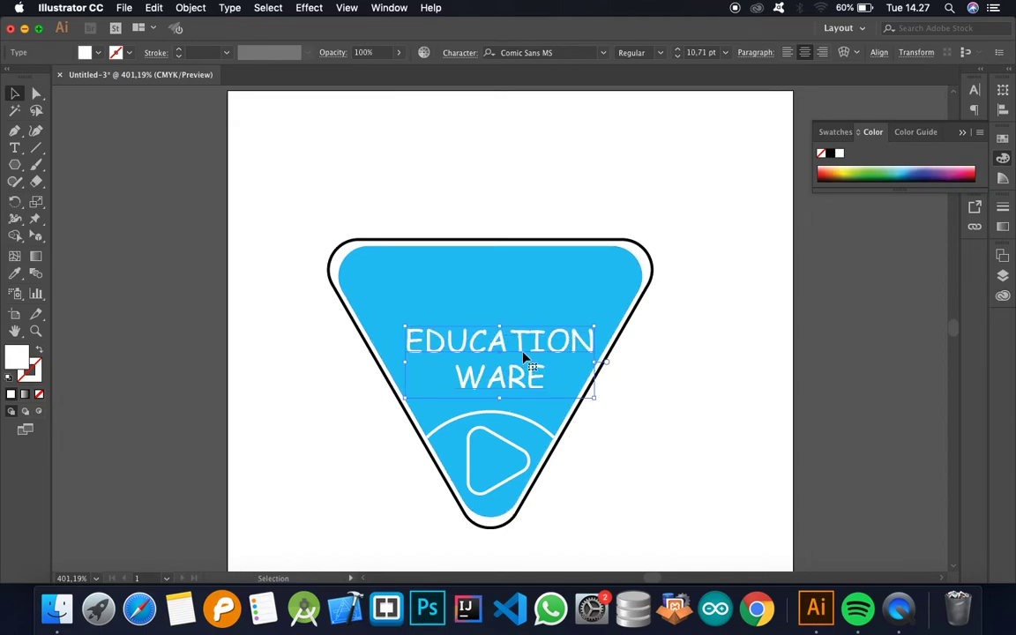
left_click_drag(522, 357, 514, 355)
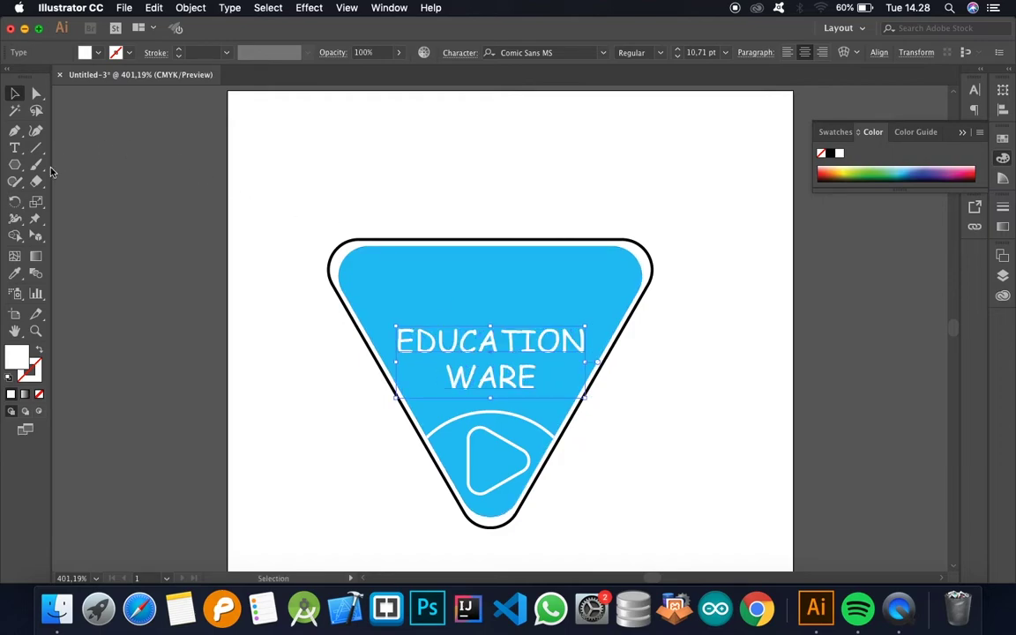
Draw a white circle about 5.86 px in diameter in the blue area above the text.
left_click(16, 165)
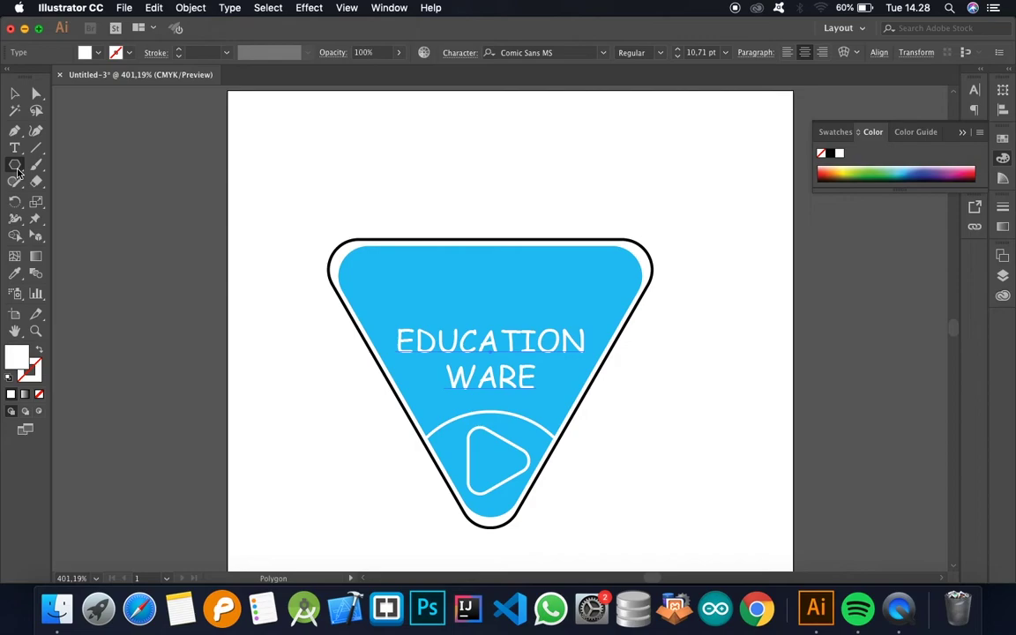
left_click(17, 169)
left_click(80, 201)
left_click_drag(443, 270, 467, 289)
key("super+z")
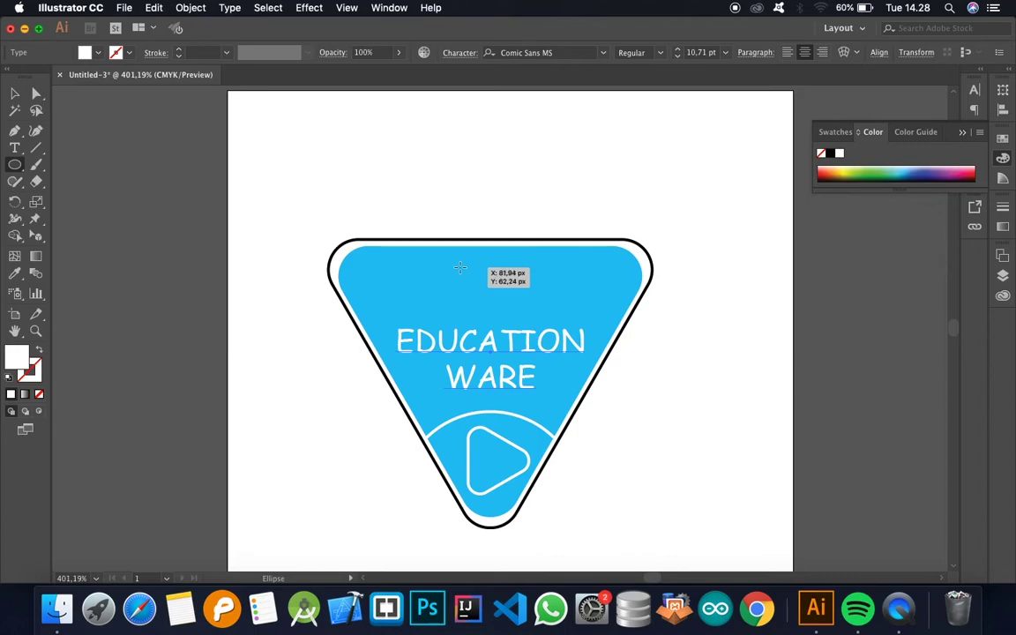
left_click_drag(462, 271, 477, 282)
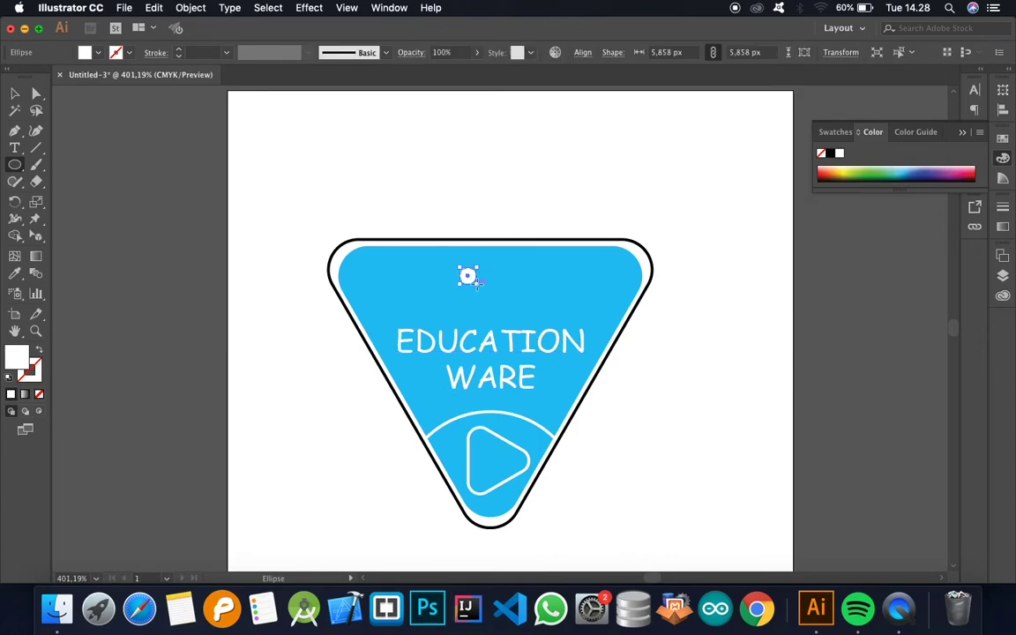
Nudge the white circle right and up to just inside the middle of the blue triangle's upper edge, and deselect it.
key("super+equal")
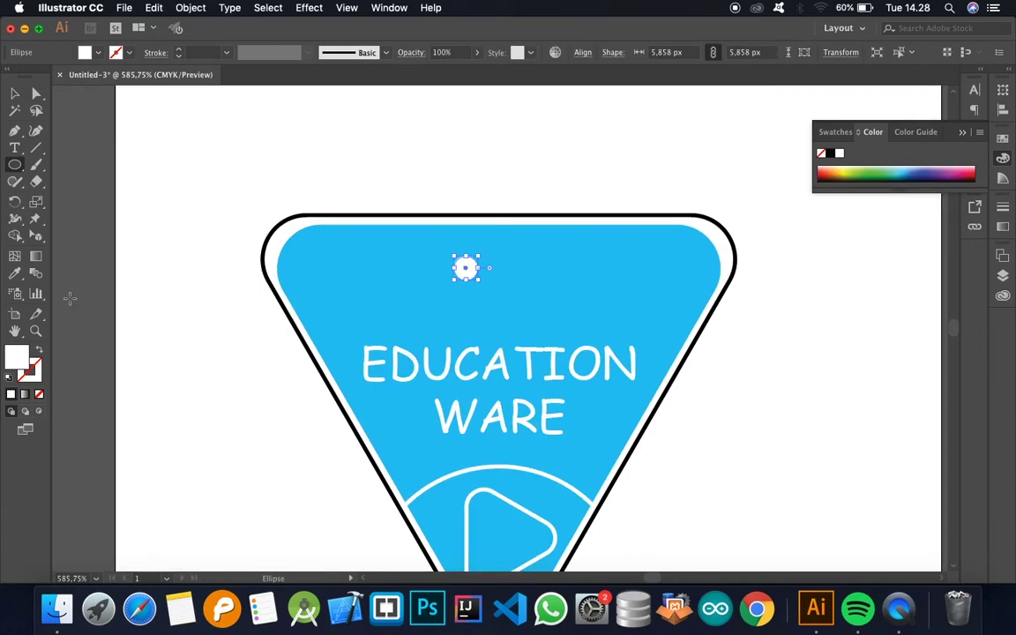
key("Right")
key("Right")
key("Right")
key("Right")
key("Up")
key("Up")
key("Up")
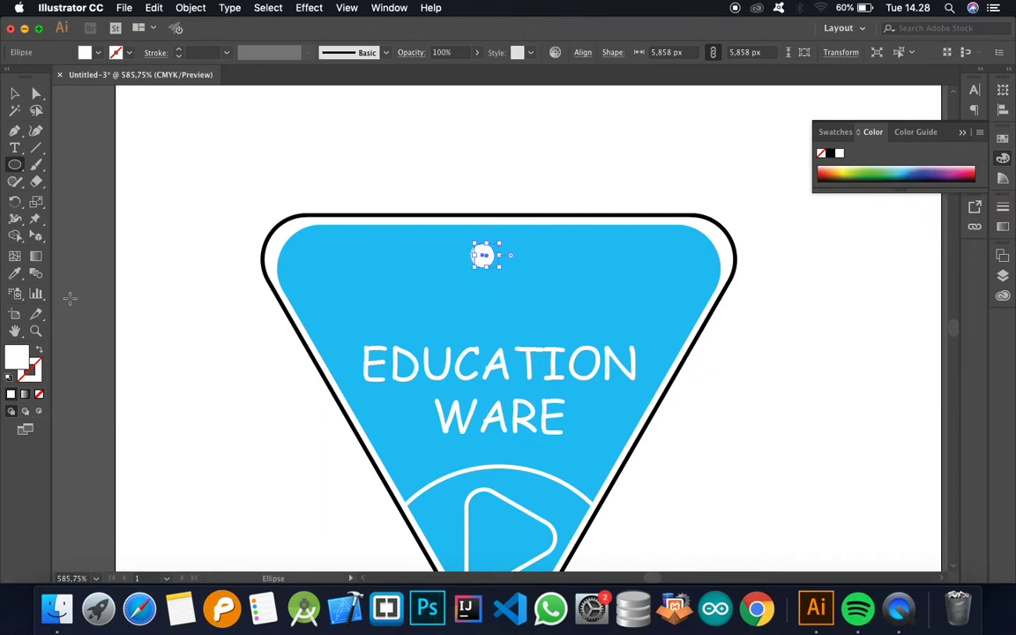
key("Right")
key("Up")
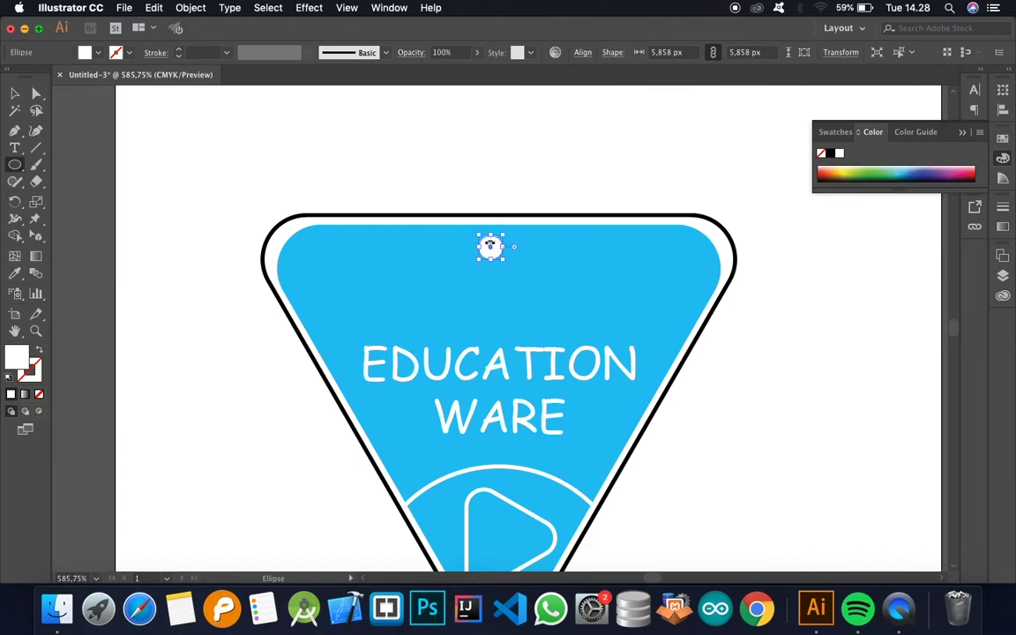
key("v")
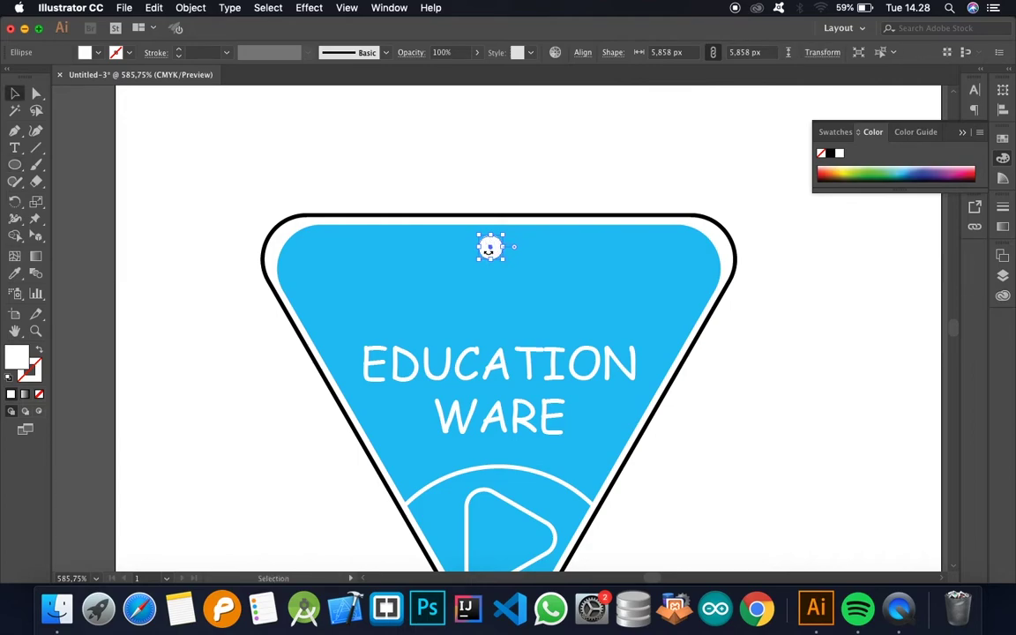
left_click(254, 194)
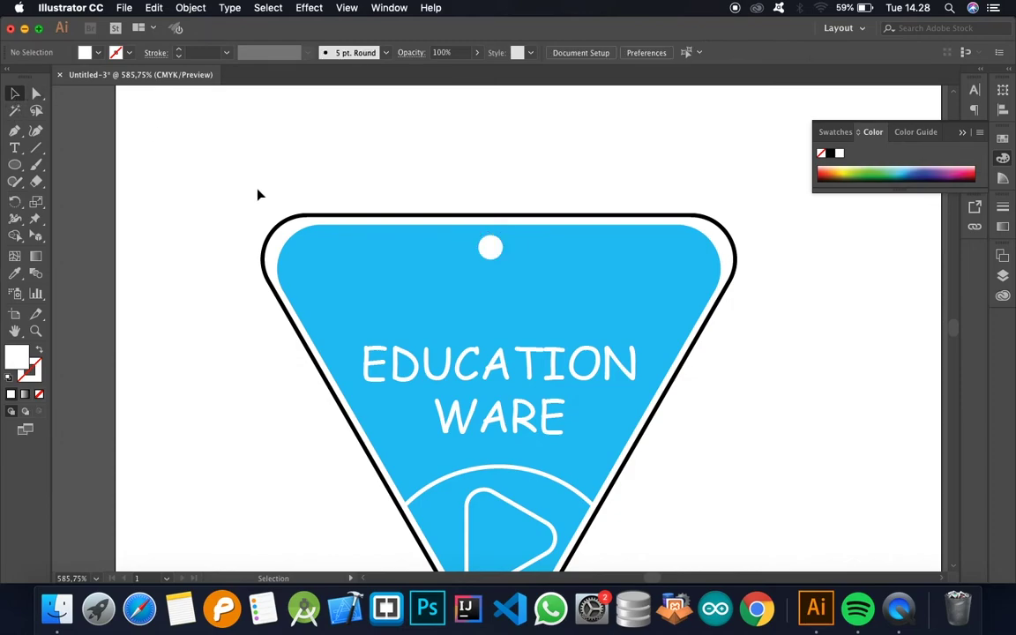
Duplicate the white circle straight below itself and draw a thin white horizontal rectangle between the two circles, forming a division sign.
left_click(492, 251)
left_click_drag(492, 252, 491, 299)
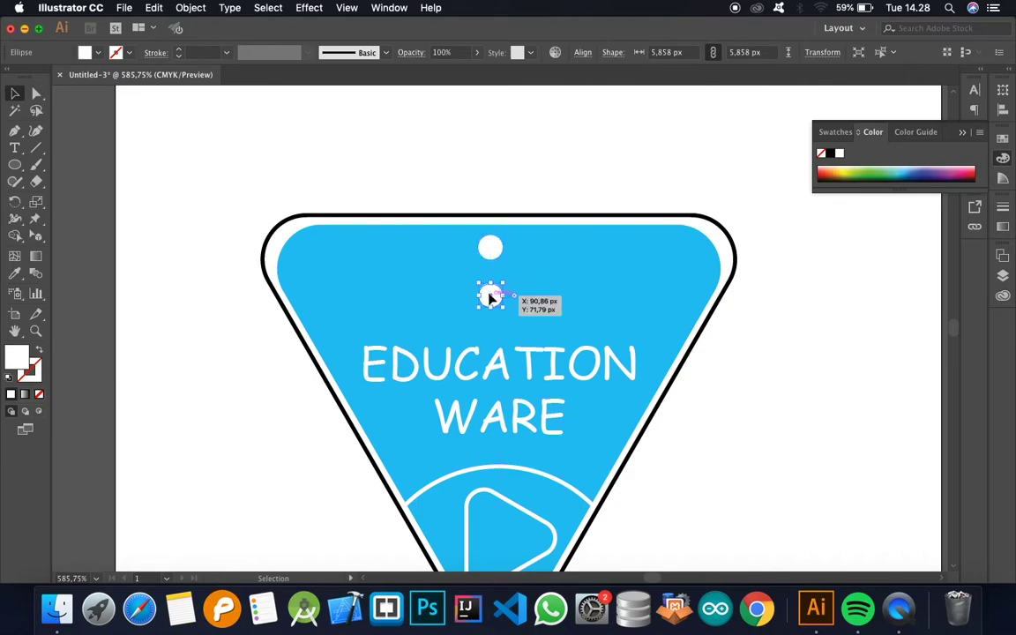
left_click(15, 165)
left_click_drag(15, 165, 93, 182)
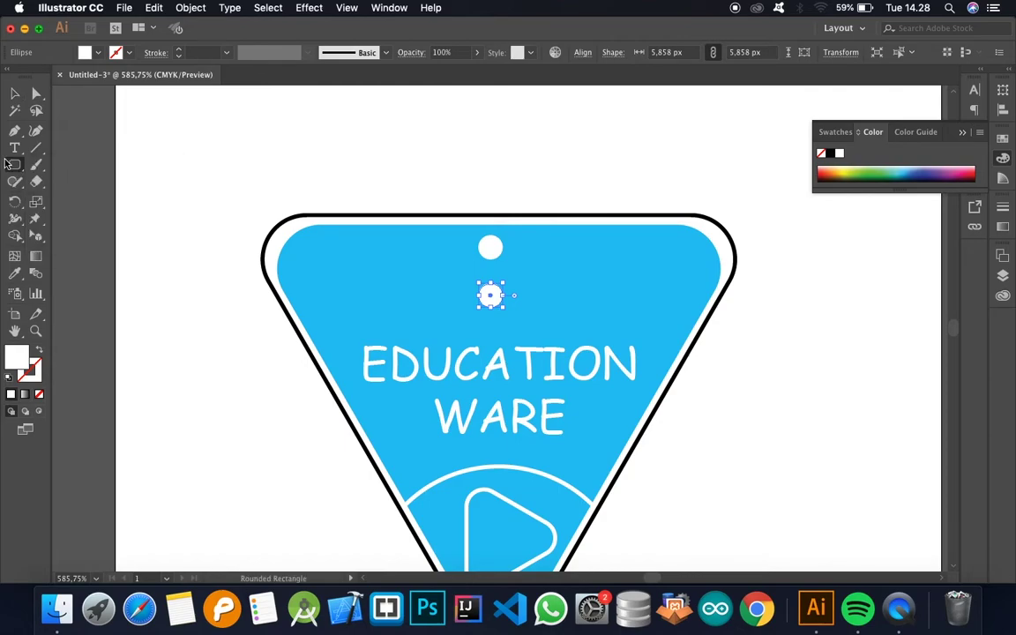
left_click_drag(15, 167, 54, 168)
left_click_drag(449, 262, 530, 272)
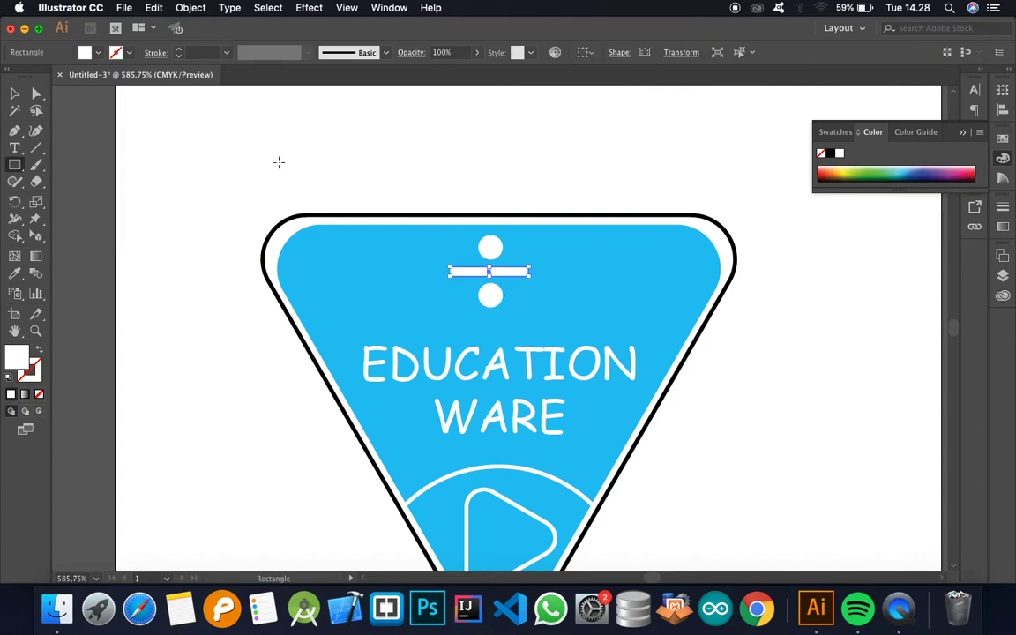
left_click(15, 93)
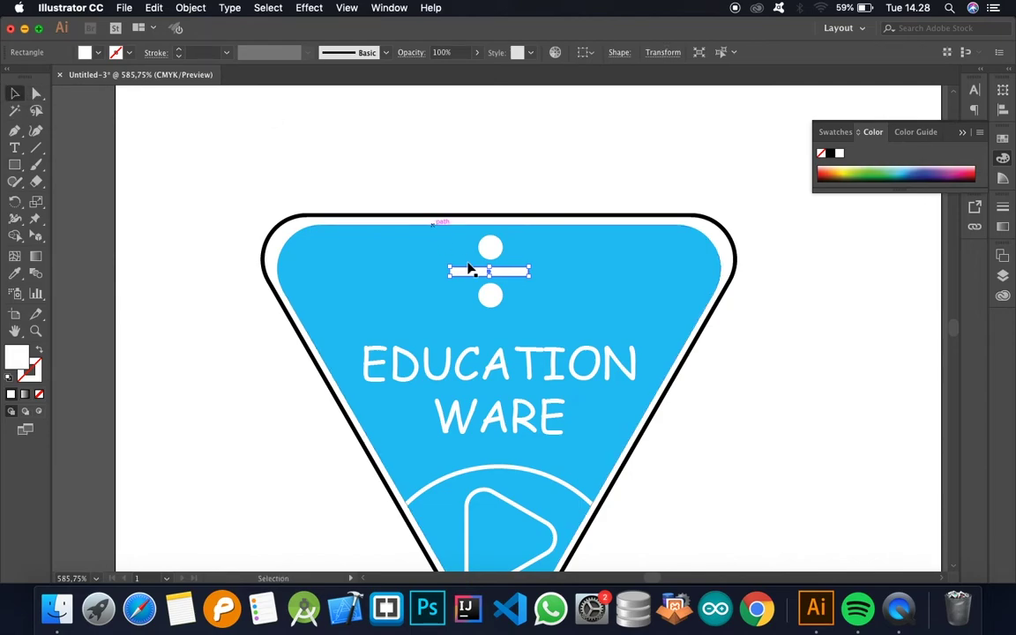
Reduce the corner radius of the blue triangle to about 9.44 px.
left_click(548, 272)
scroll(549, 271, "up", 3)
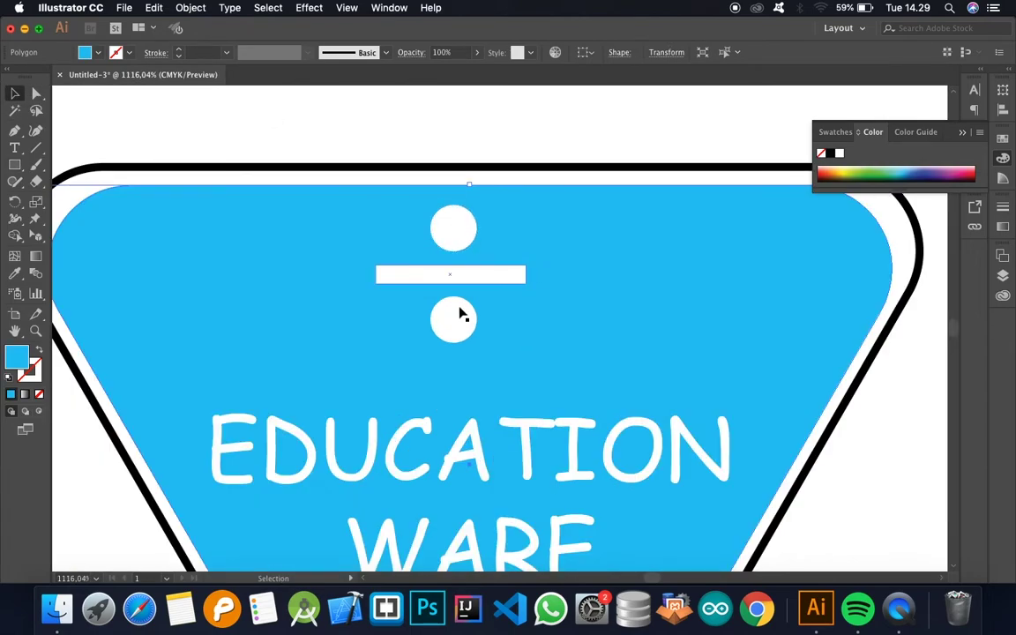
scroll(458, 313, "down", 3)
scroll(477, 305, "down", 1)
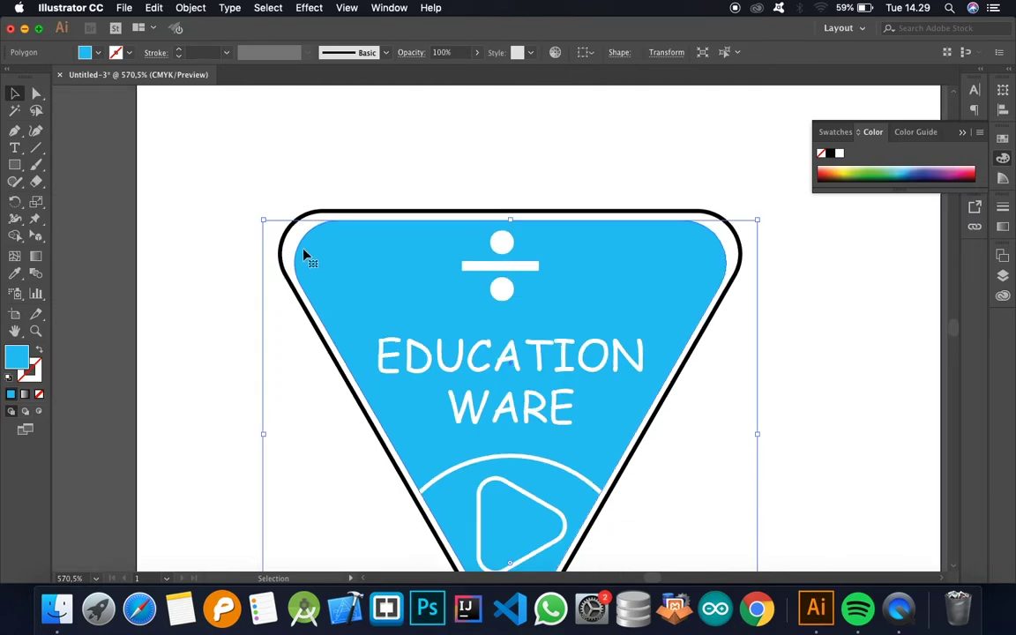
left_click(410, 143)
left_click(386, 282)
left_click(36, 92)
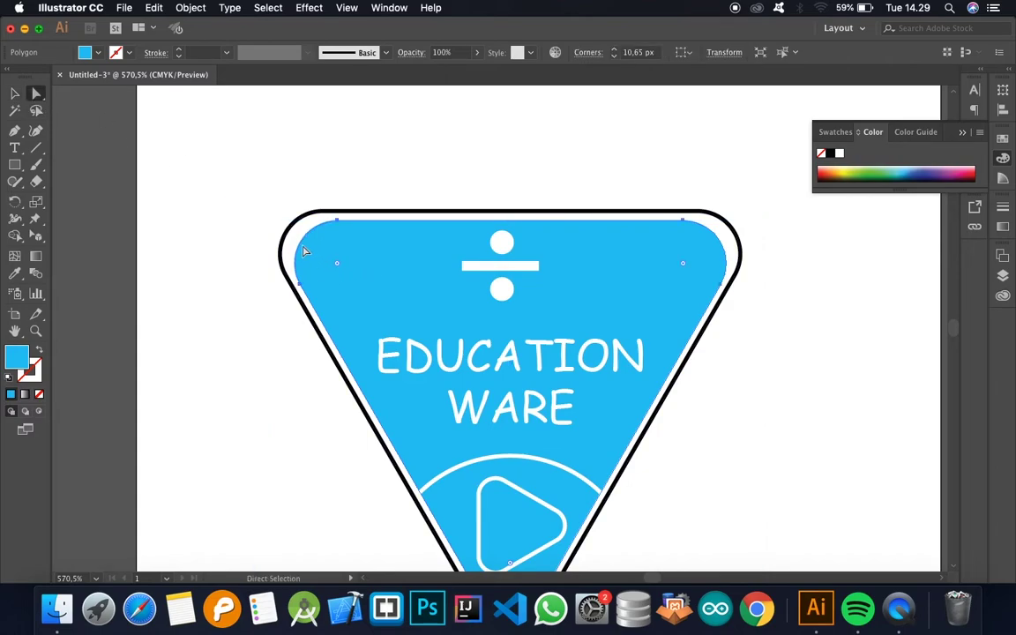
left_click_drag(336, 265, 328, 264)
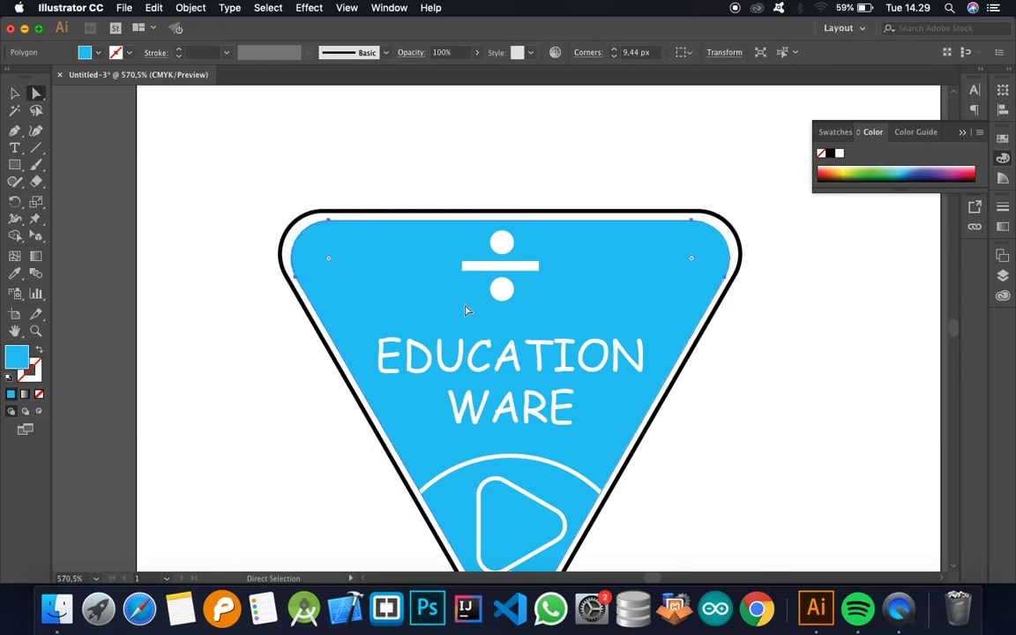
Try a slightly smaller corner radius on the blue triangle and deselect it.
scroll(420, 289, "down", 3)
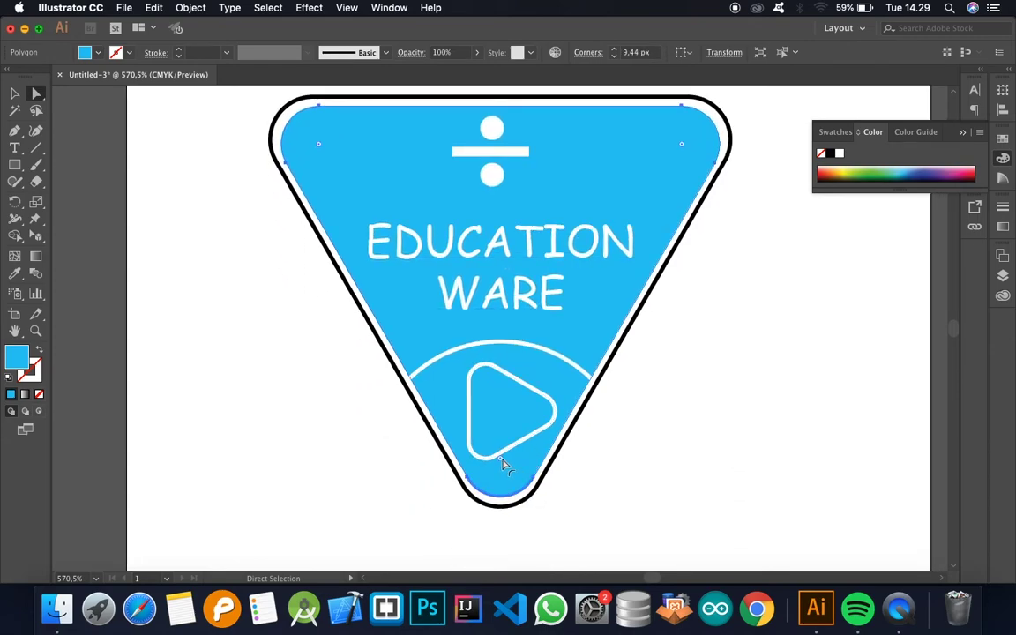
left_click_drag(501, 469, 502, 469)
left_click(683, 465)
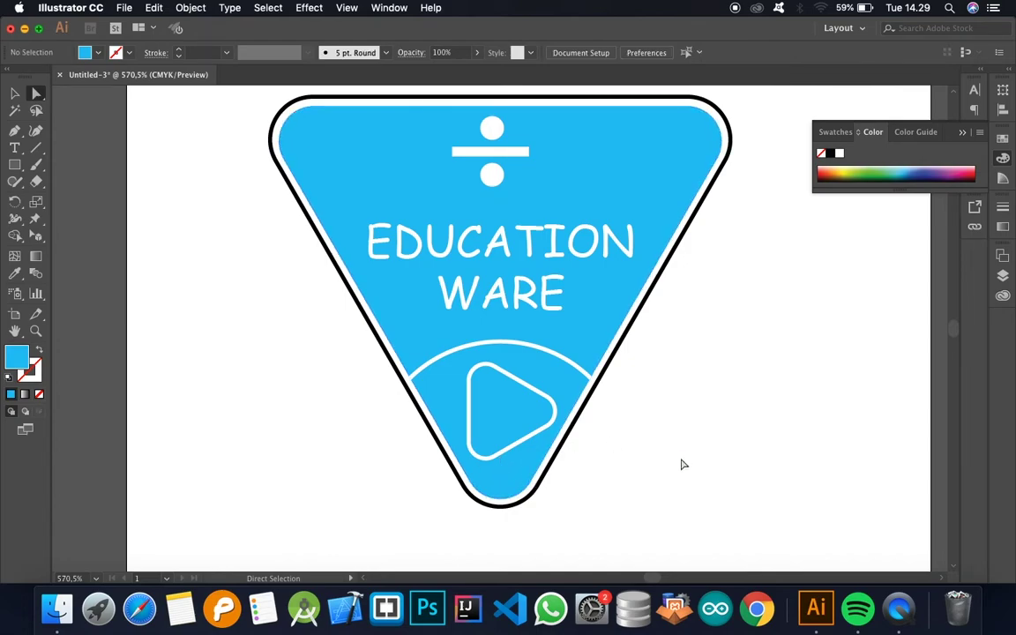
Undo the last corner-radius change on the blue triangle and deselect it.
left_click(487, 366)
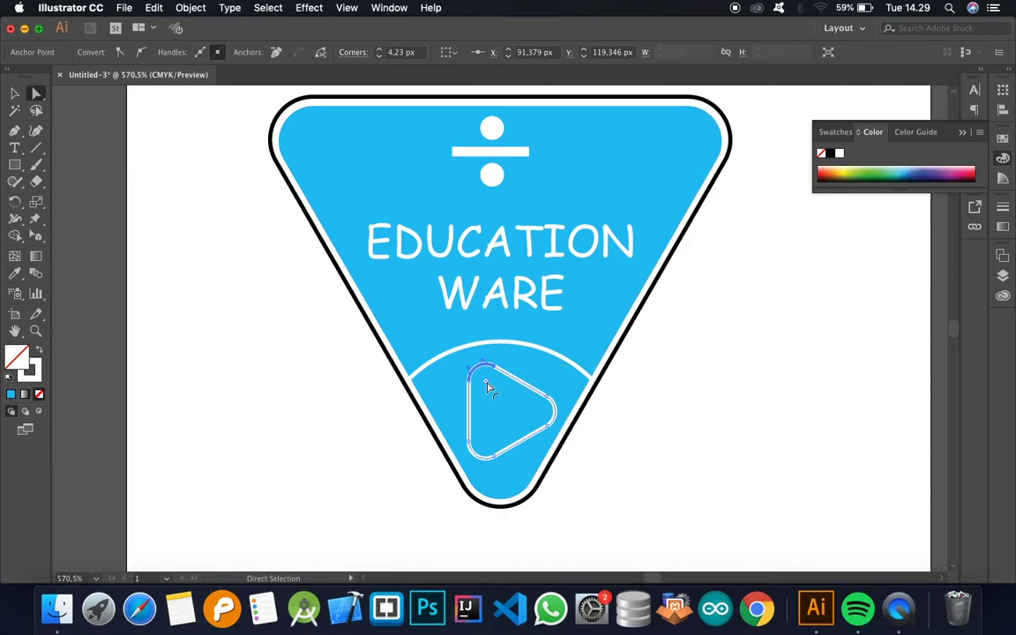
key("super+t")
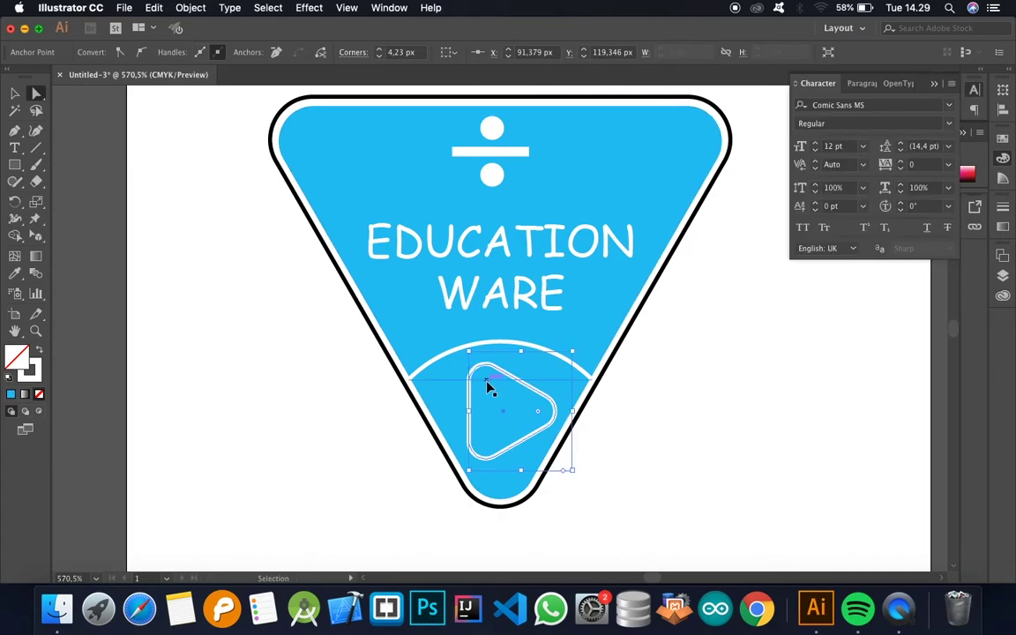
left_click(14, 92)
left_click(642, 399)
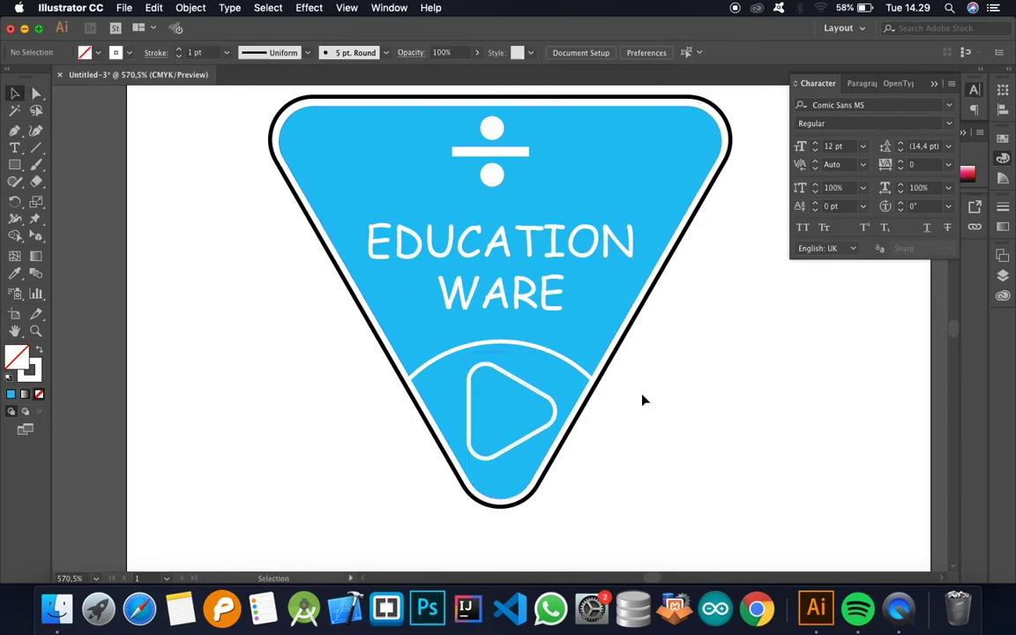
left_click(520, 385)
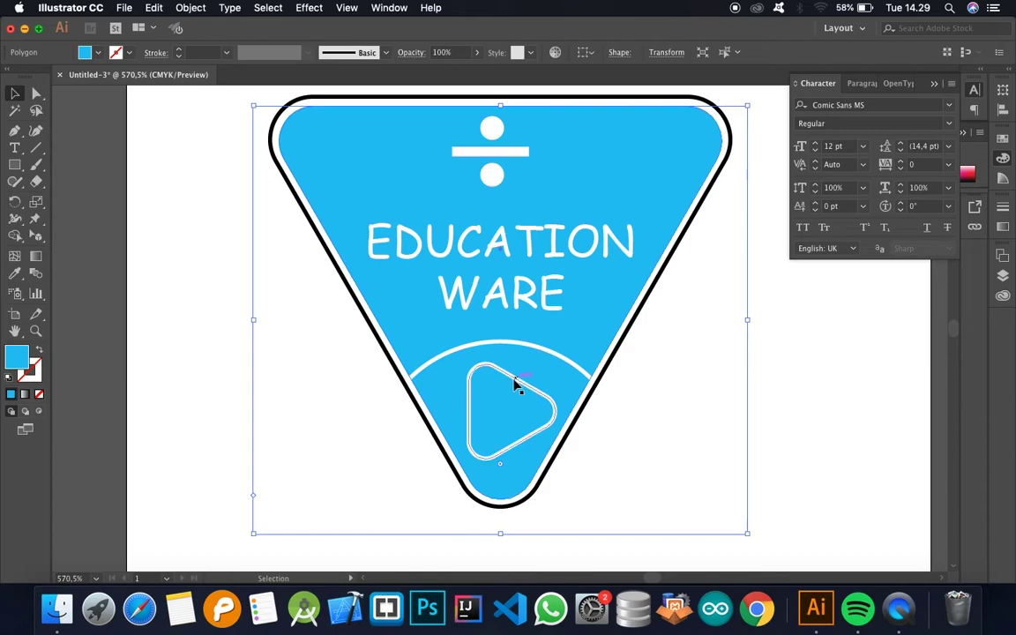
double_click(518, 384)
left_click(519, 384)
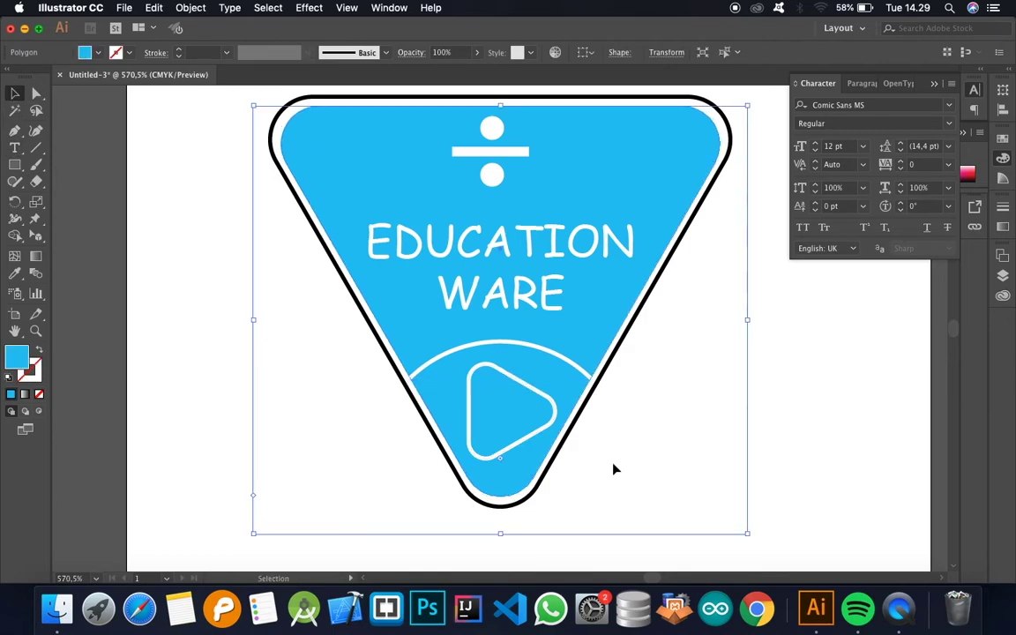
left_click(619, 558)
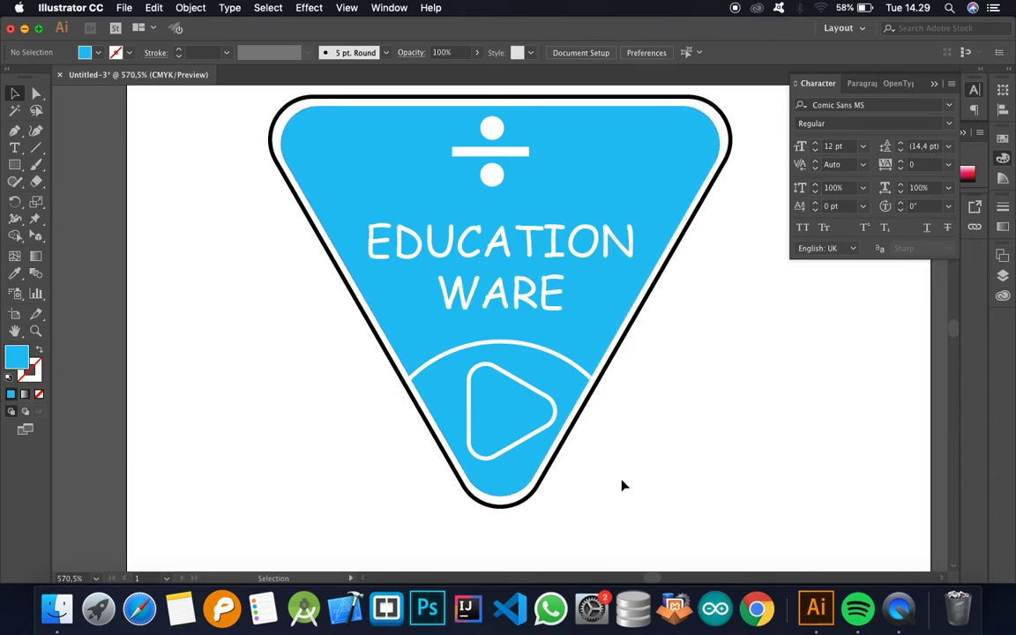
Save the badge as GIFAR.ai in Adobe Illustrator format in the Multimedia folder, accepting the default save options.
key("super+0")
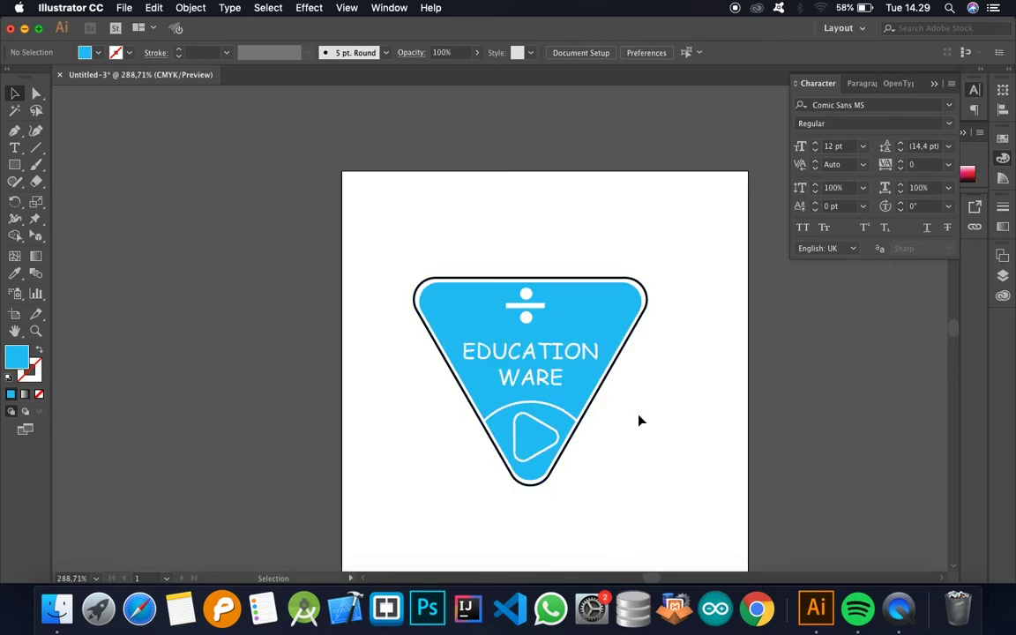
left_click(124, 7)
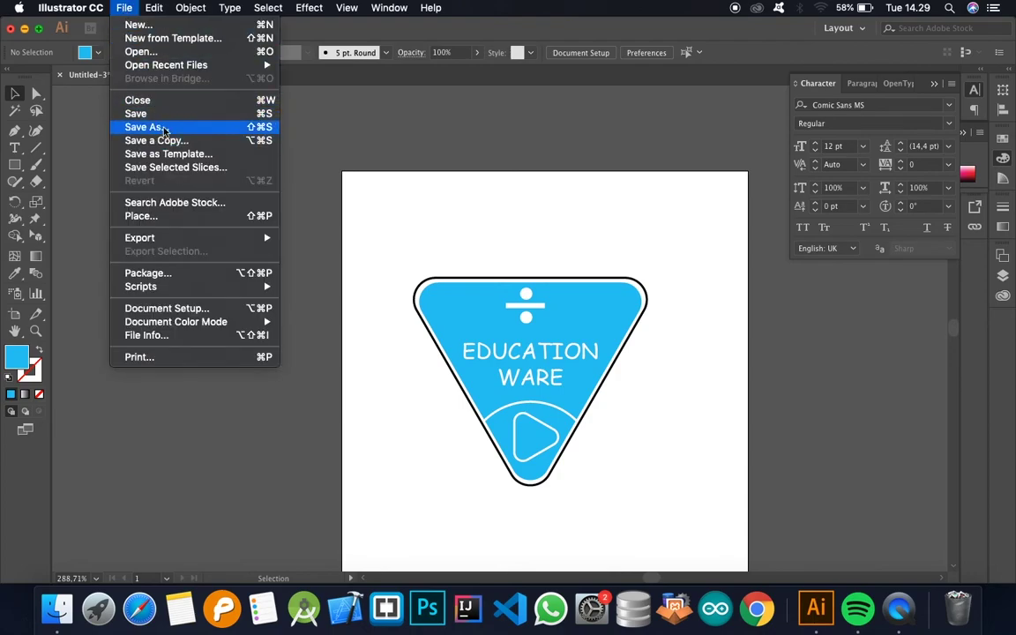
left_click(154, 127)
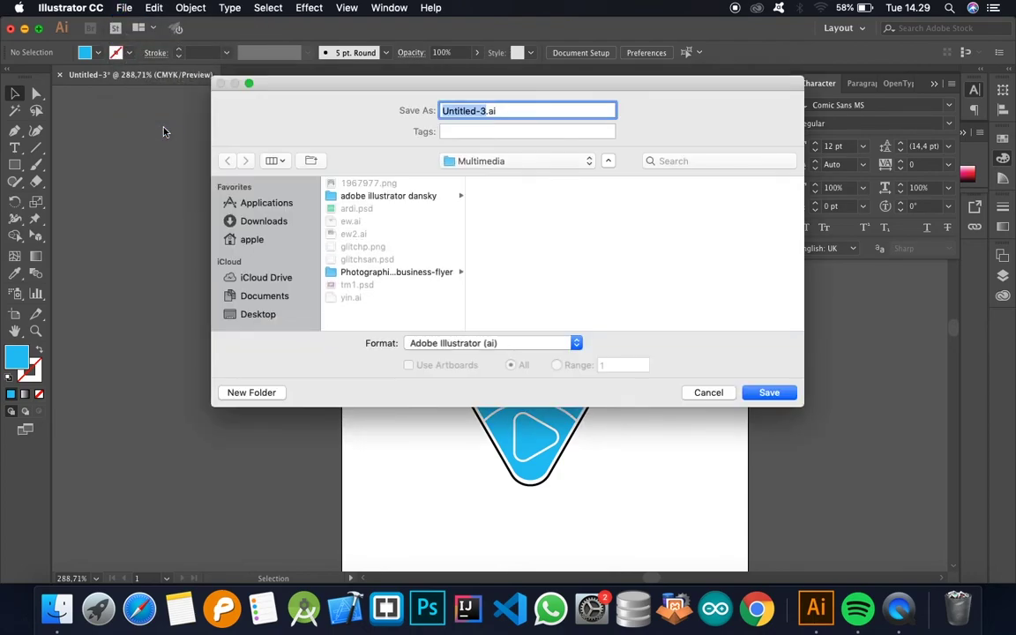
type("Gl")
type("FA")
type("R")
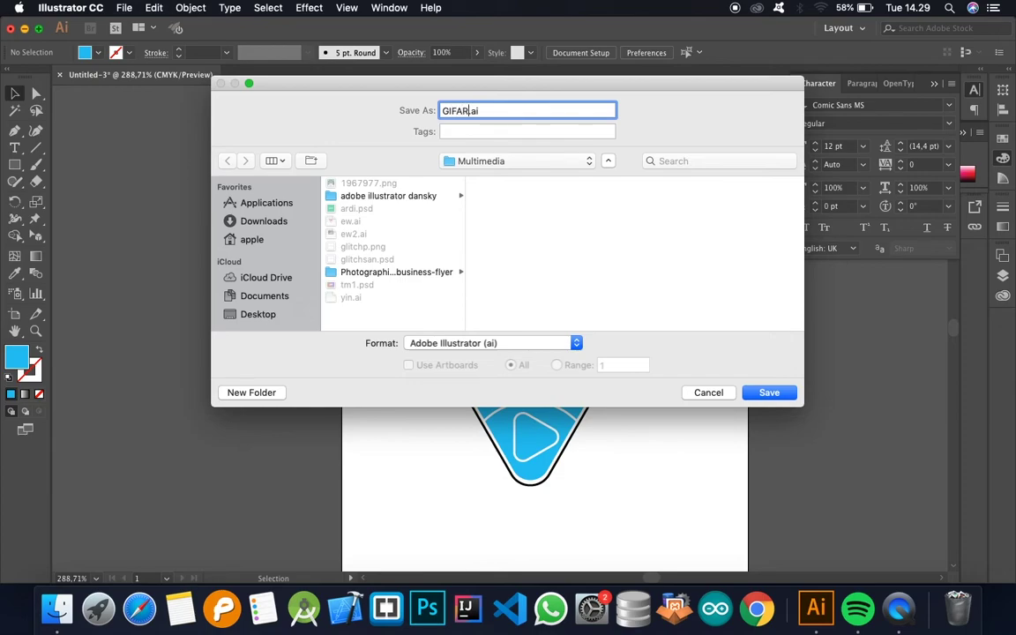
left_click(767, 391)
left_click(658, 497)
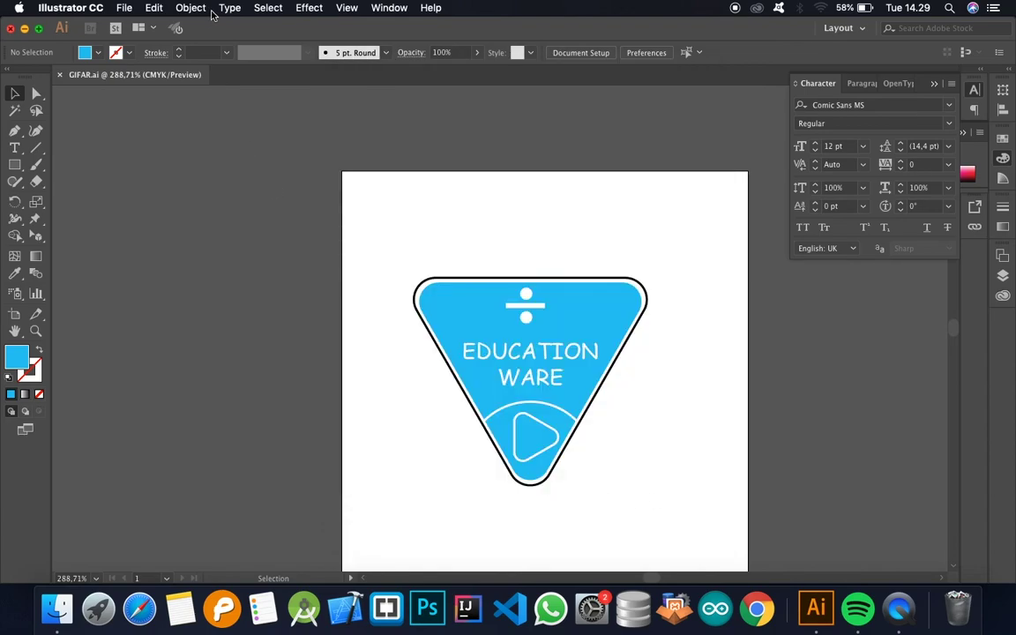
Export the badge as GIFAR.png to the Multimedia folder at High (300 ppi) with Type Optimized anti-aliasing and a white background.
left_click(126, 8)
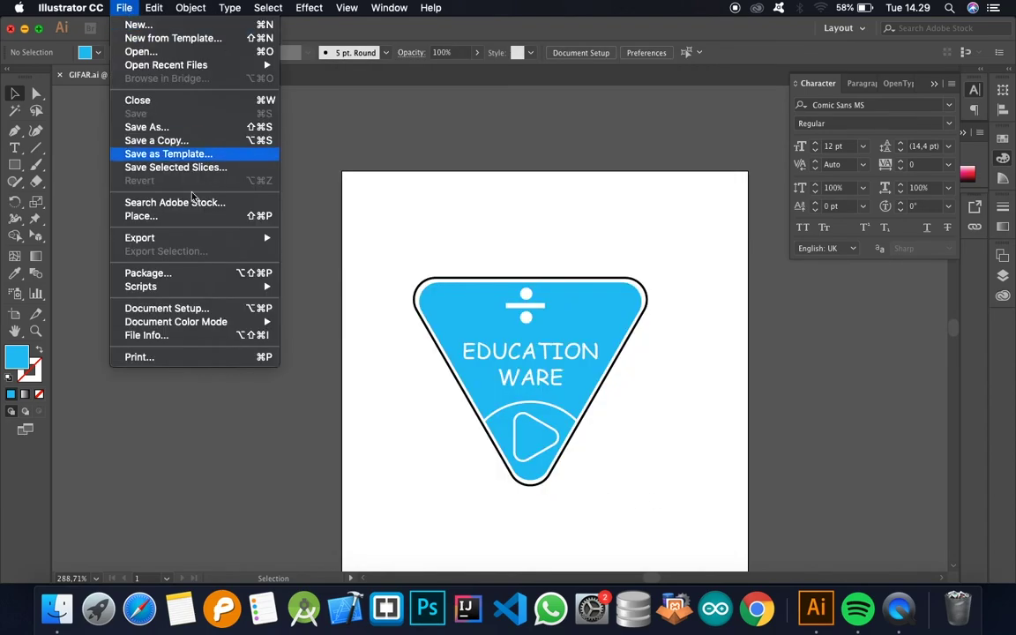
mouse_move(226, 236)
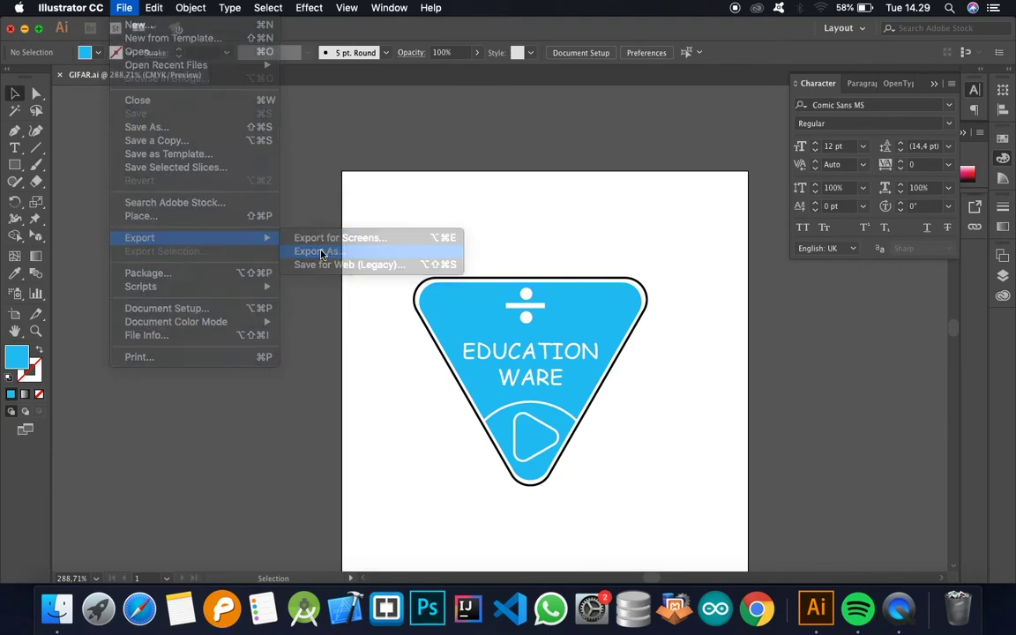
left_click(321, 253)
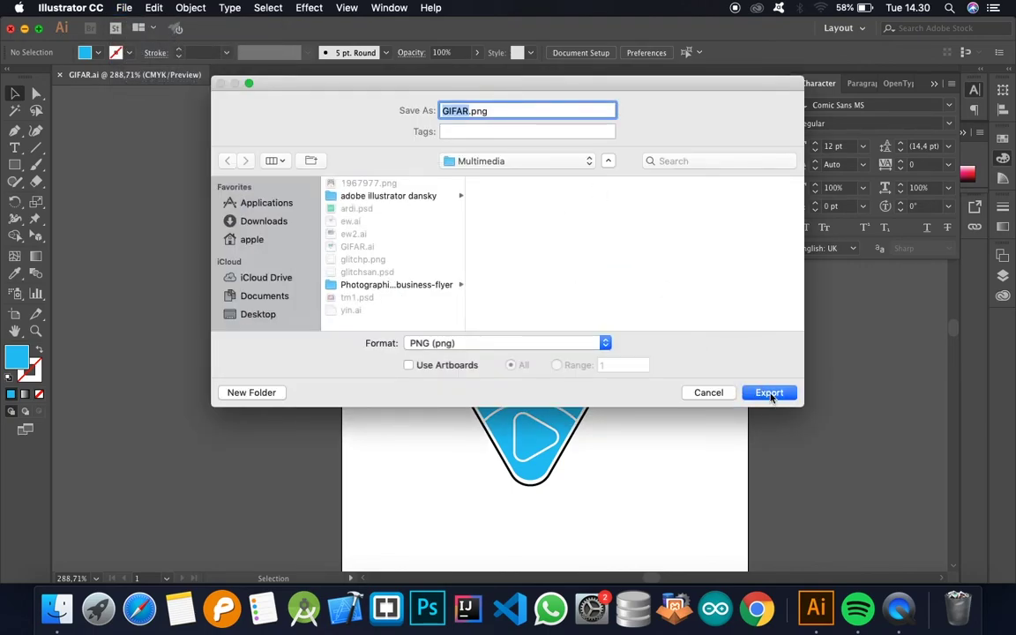
left_click(770, 393)
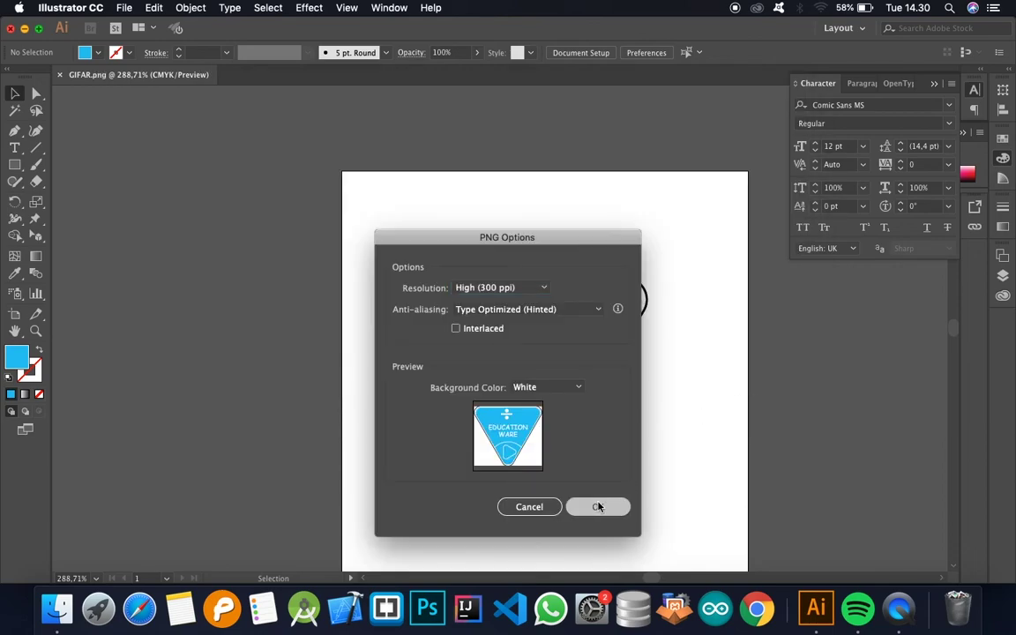
left_click(598, 506)
Switch to Finder, browse to the Multimedia folder on Macintosh HD and open GIFAR.ai.
left_click(58, 618)
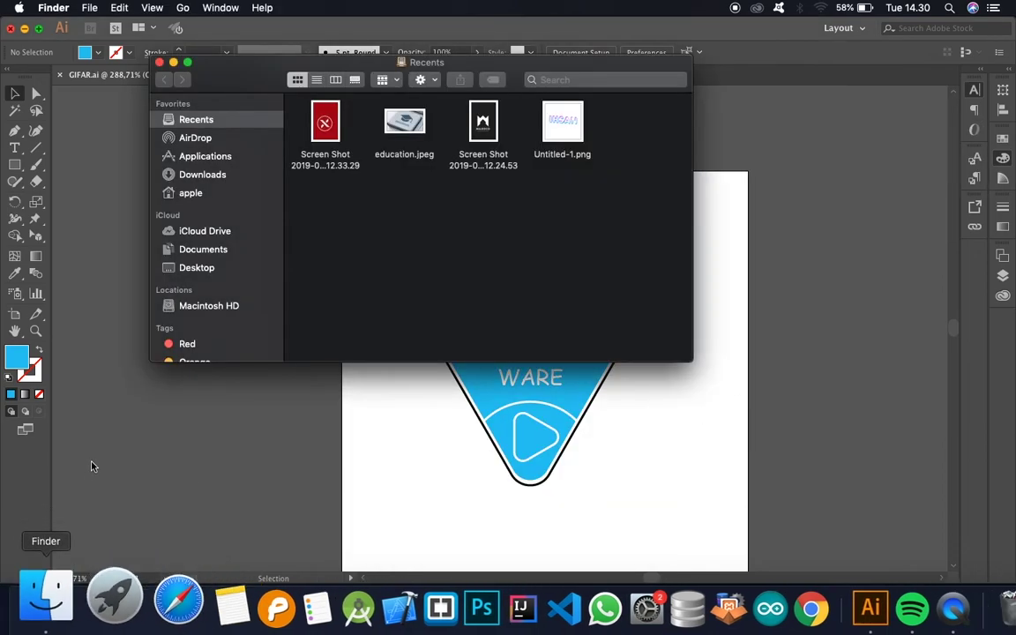
left_click(212, 306)
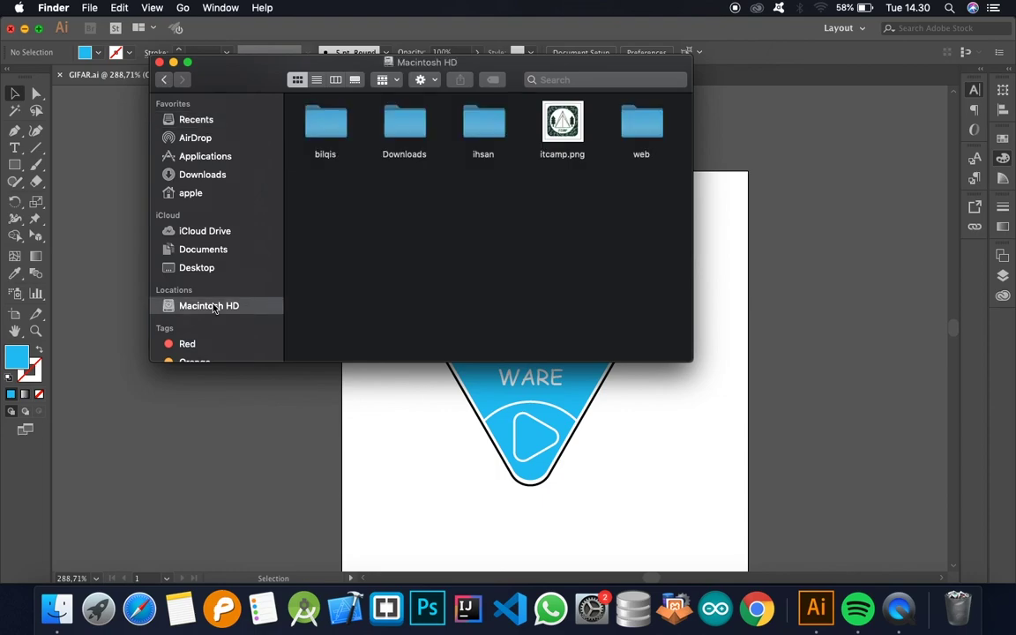
double_click(482, 152)
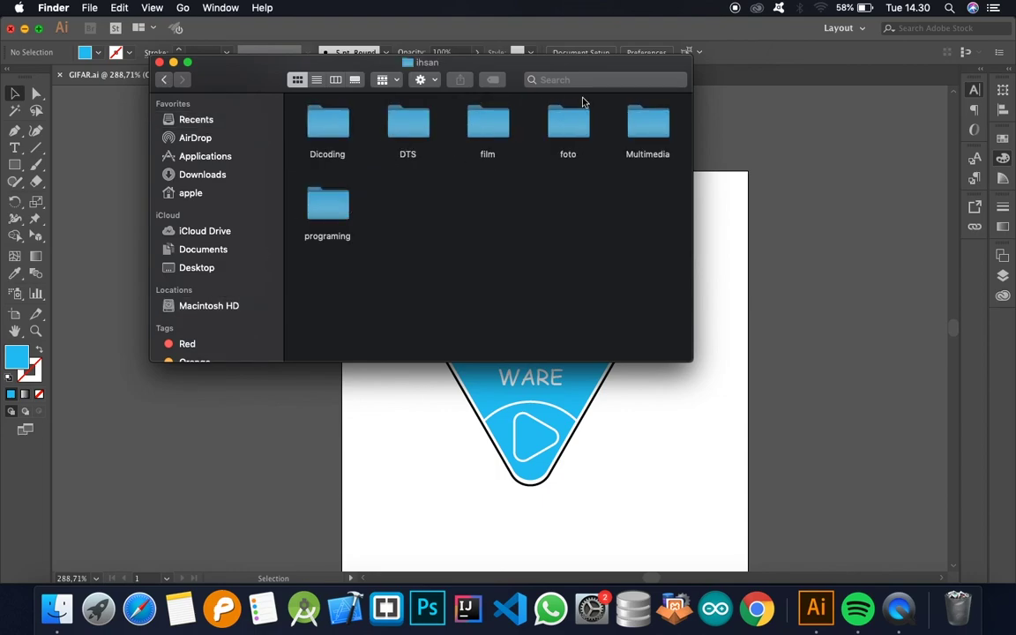
double_click(648, 125)
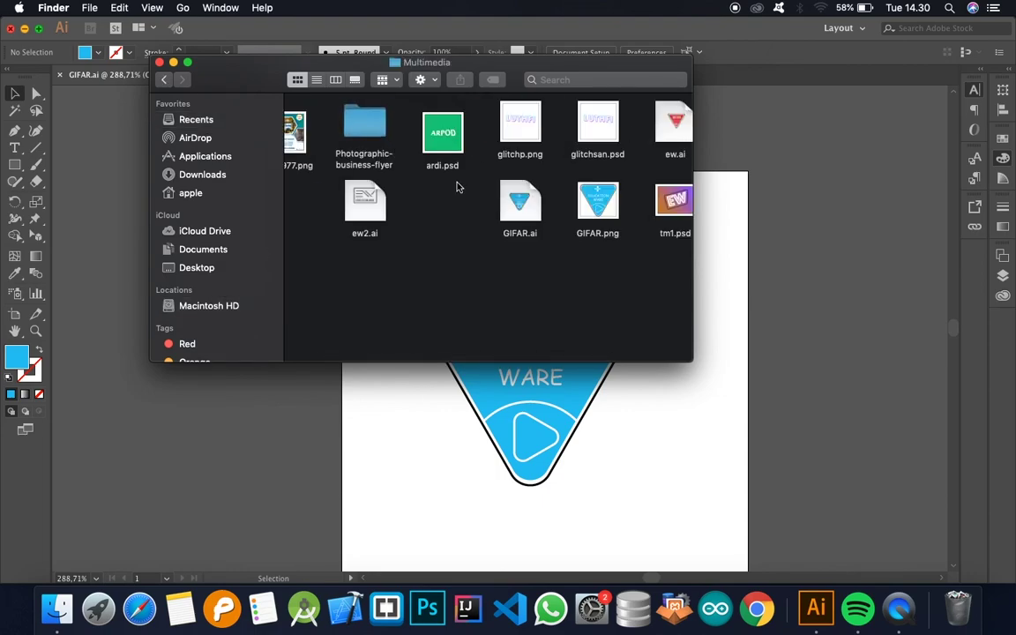
double_click(521, 201)
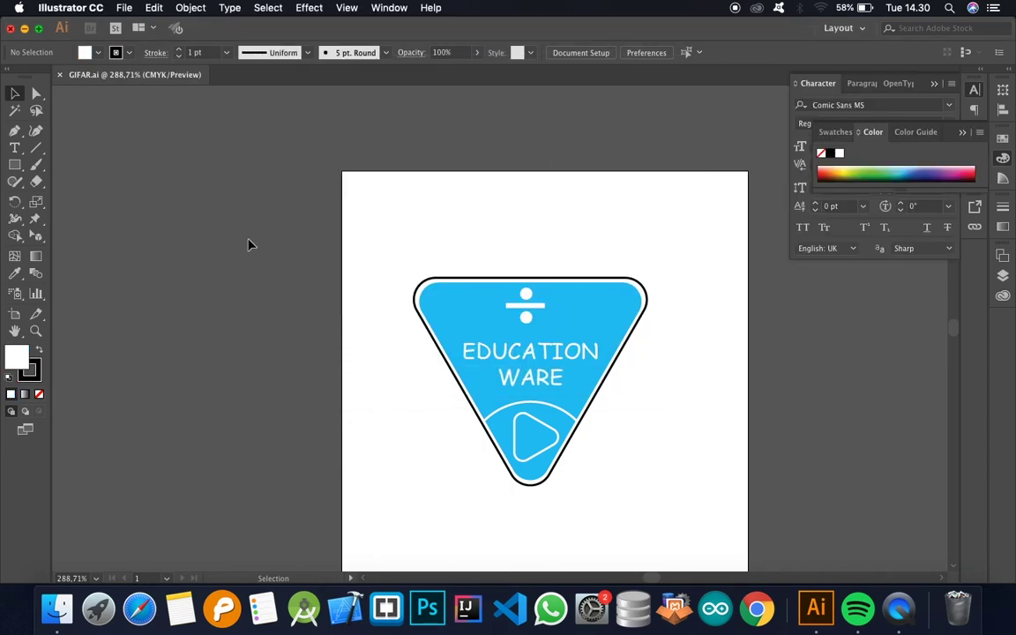